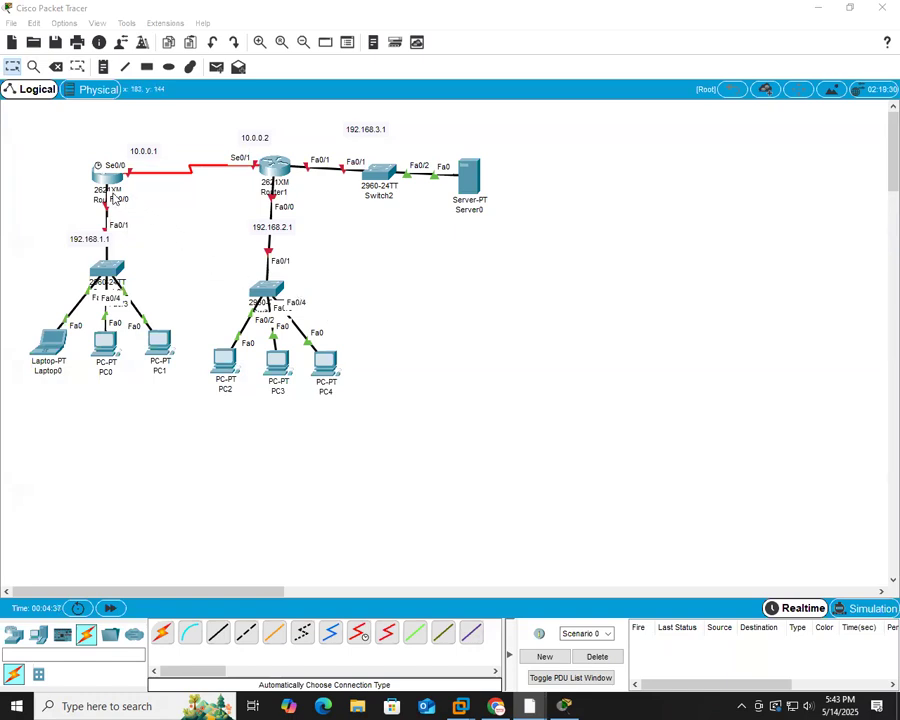
Step: Reposition Router0 slightly and move the 192.168.1.1 and 192.168.2.1 labels beside their router-to-switch links
{"action": "left_click_drag", "start_coordinate": [109, 185], "coordinate": [105, 178]}
{"action": "left_click_drag", "start_coordinate": [91, 245], "coordinate": [66, 220]}
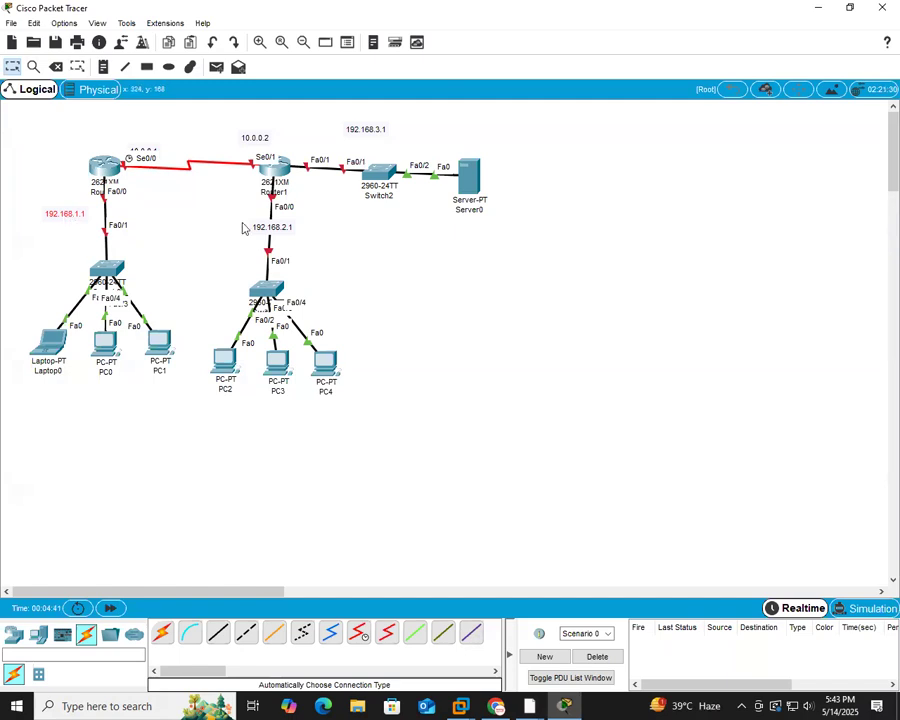
{"action": "left_click_drag", "start_coordinate": [262, 231], "coordinate": [258, 225]}
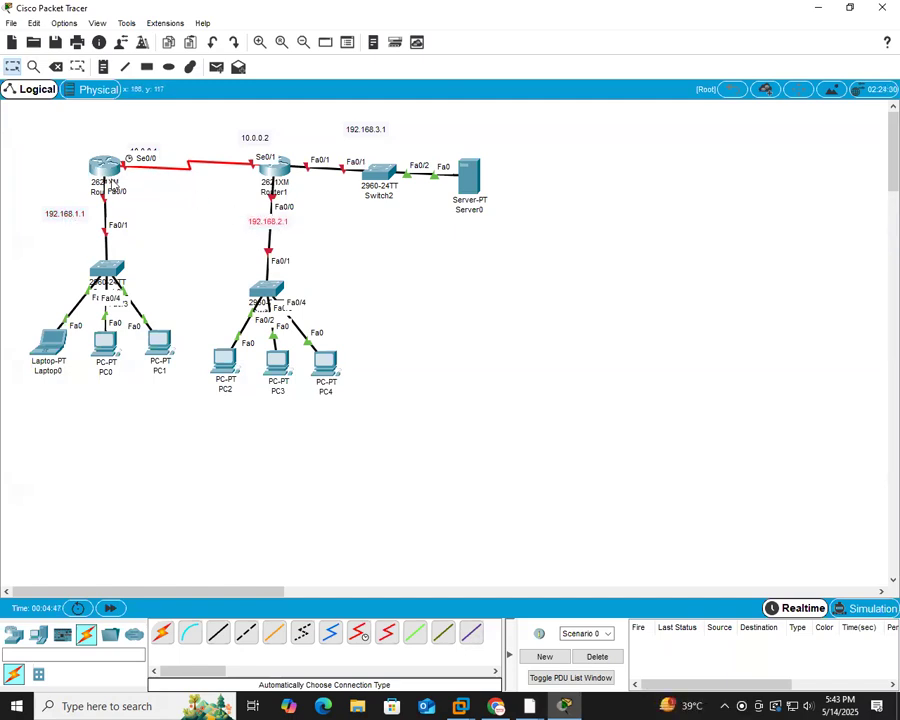
Step: Open Router0's command line, decline the initial configuration dialog, and enter global configuration mode
{"action": "left_click", "coordinate": [105, 170]}
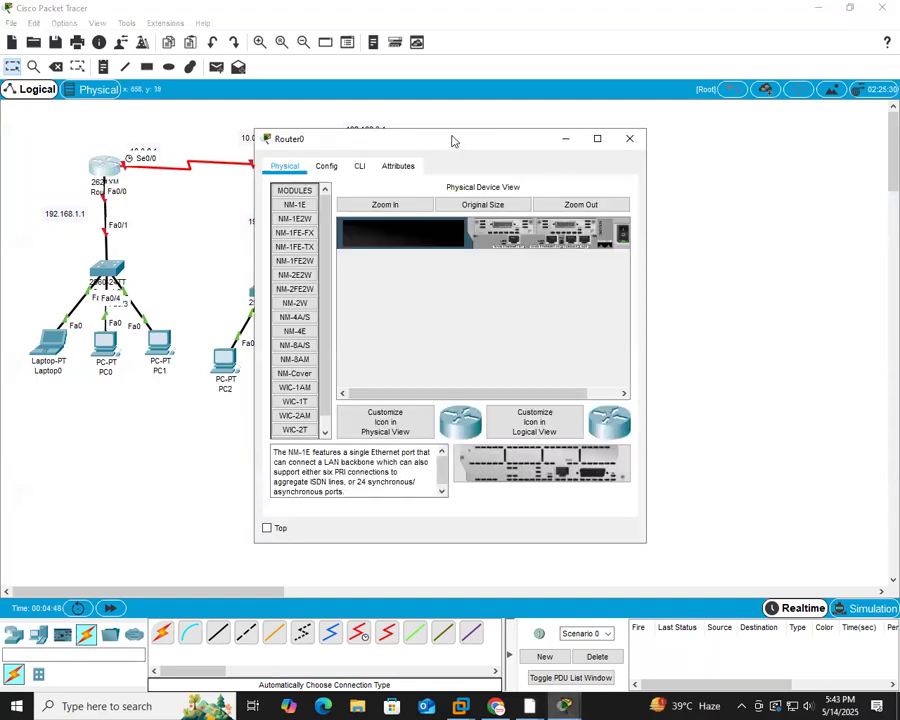
{"action": "left_click_drag", "start_coordinate": [528, 136], "coordinate": [604, 139]}
{"action": "left_click", "coordinate": [438, 163]}
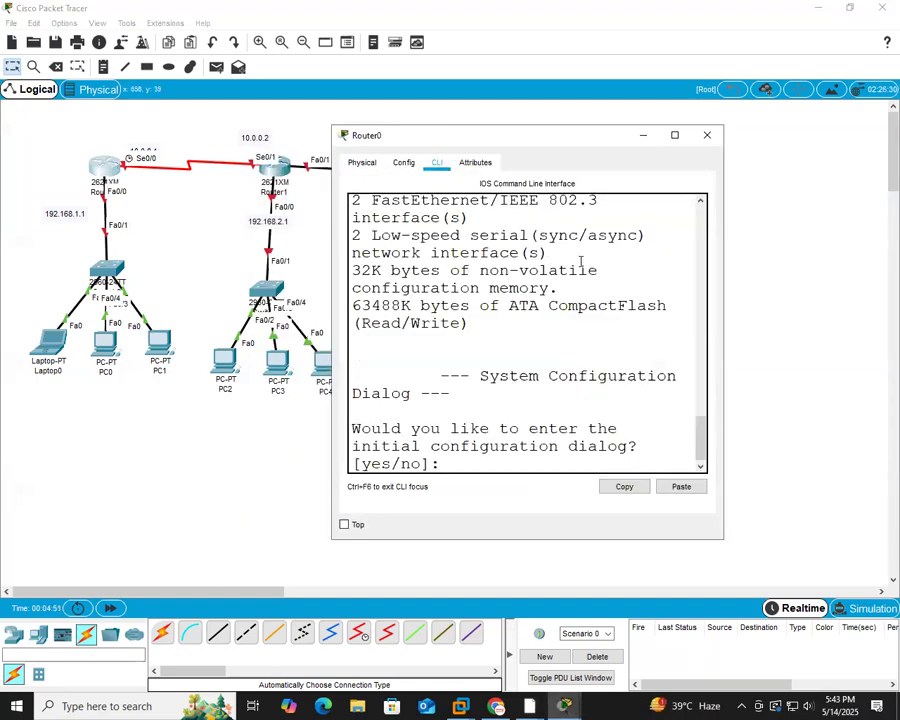
{"action": "type", "text": "n"}
{"action": "key", "text": "Return"}
{"action": "key", "text": "Return"}
{"action": "key", "text": "Return"}
{"action": "key", "text": "Return"}
{"action": "type", "text": "en"}
{"action": "key", "text": "Return"}
{"action": "type", "text": "conf t"}
{"action": "key", "text": "Return"}
Step: Assign IP address 10.0.0.1 with mask 255.0.0.0 to Router0's serial interface s0/0
{"action": "type", "text": "int s0/0"}
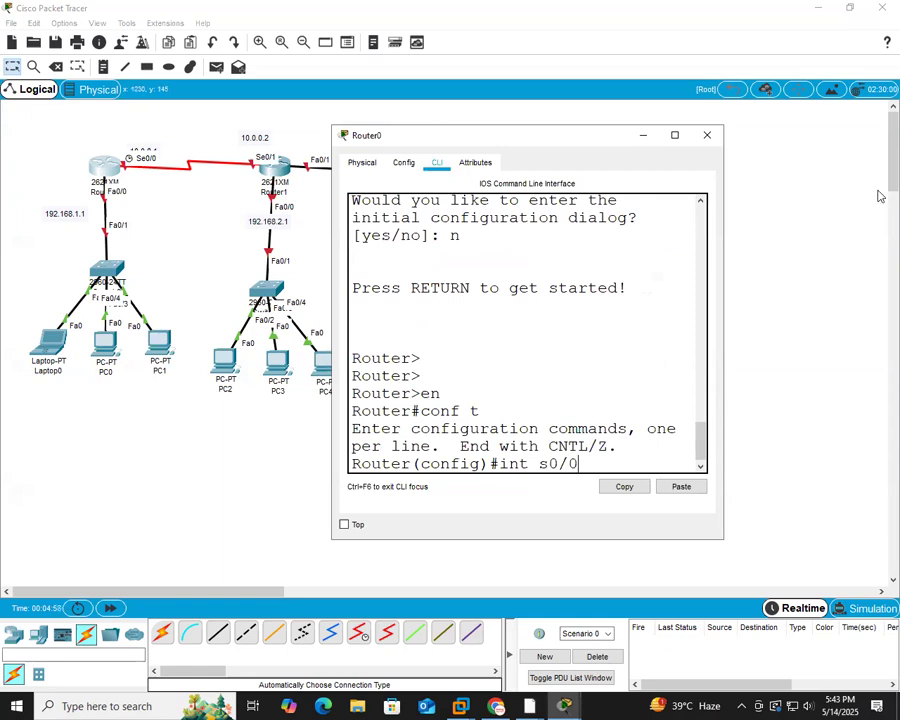
{"action": "key", "text": "Return"}
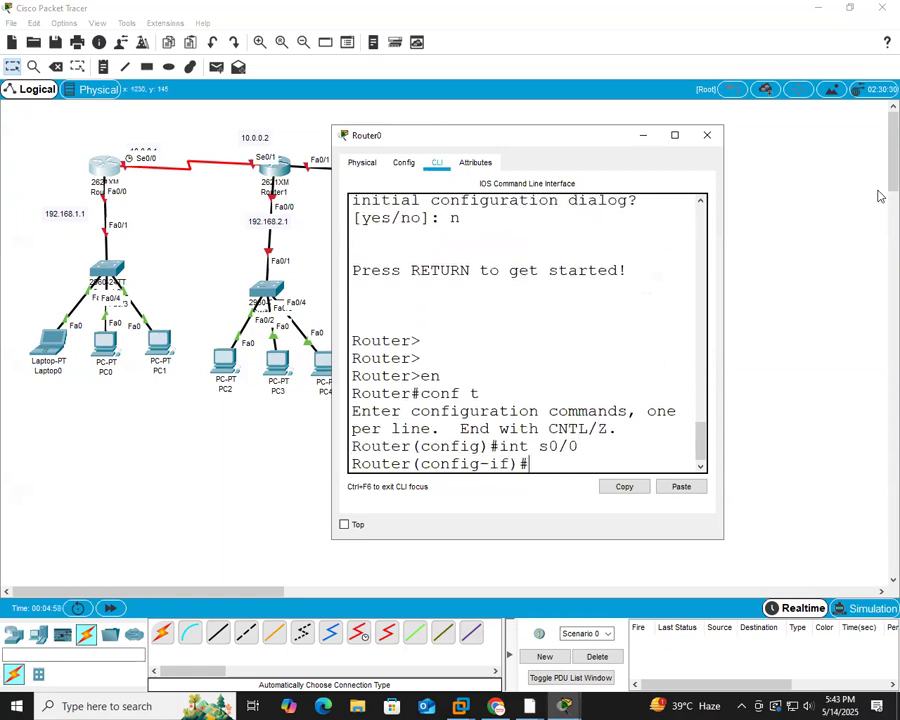
{"action": "type", "text": "ip add 10.0.0.1"}
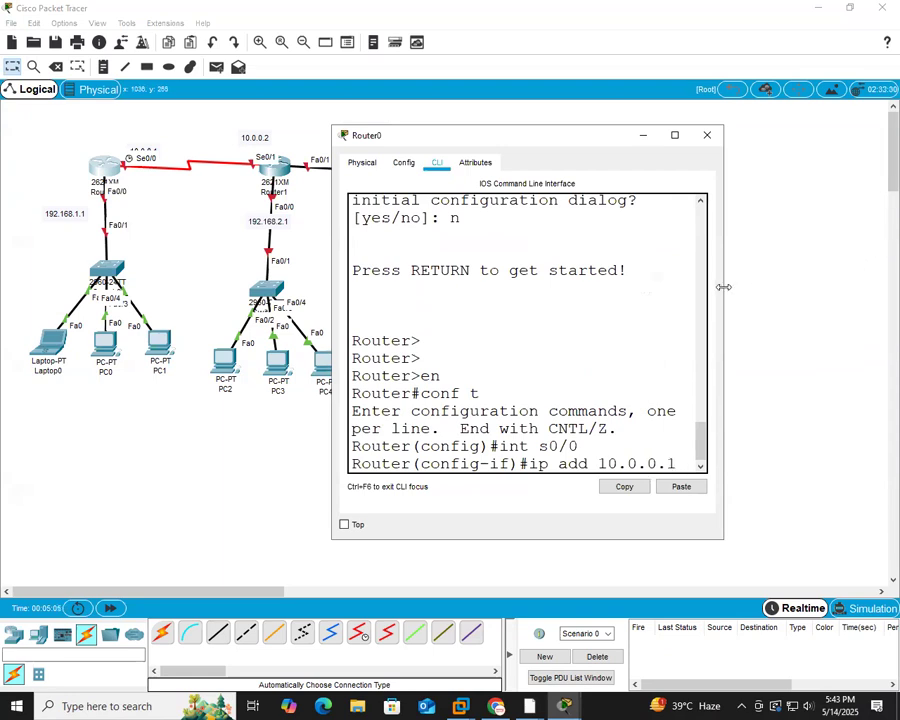
{"action": "left_click_drag", "start_coordinate": [723, 290], "coordinate": [846, 291]}
{"action": "type", "text": "255"}
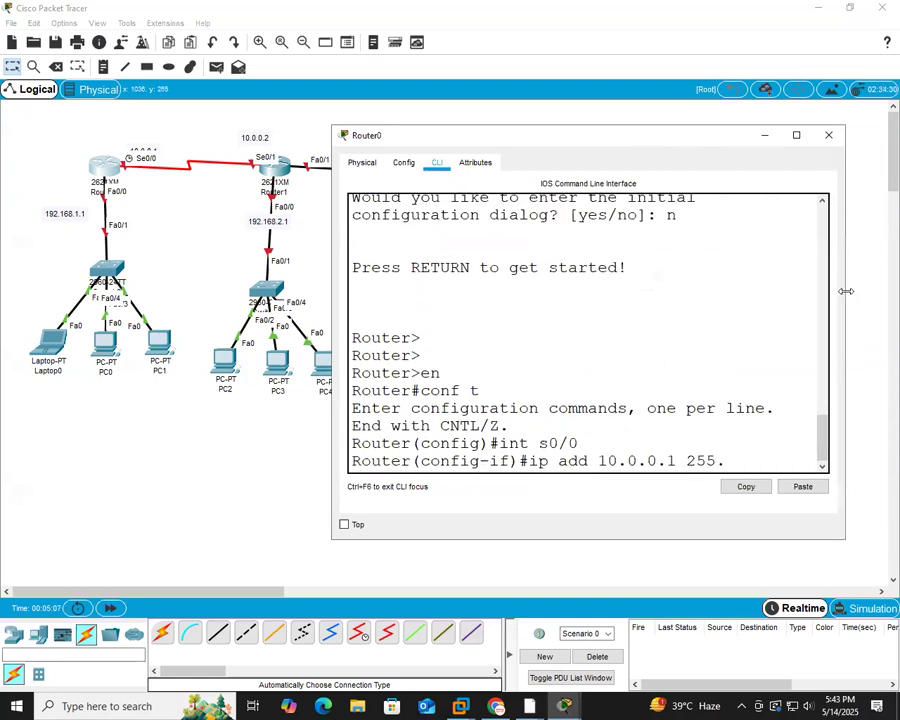
{"action": "type", "text": ".0."}
{"action": "key", "text": "BackSpace"}
{"action": "type", "text": "0.0"}
{"action": "key", "text": "Return"}
Step: Set the clock rate of Router0's s0/0 interface to 64000 and enable the interface
{"action": "type", "text": "cl"}
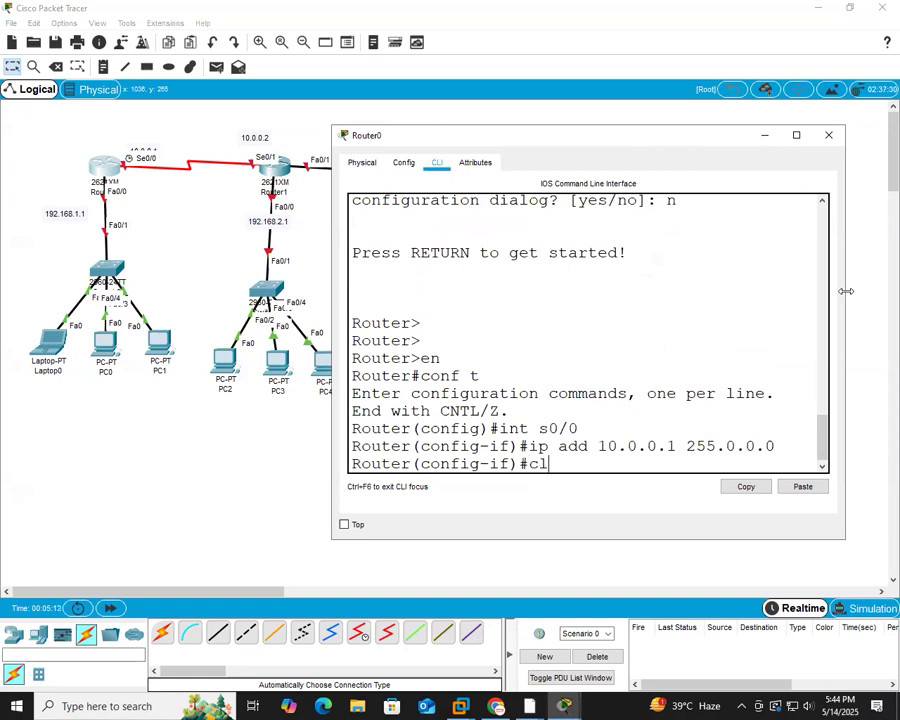
{"action": "key", "text": "Tab"}
{"action": "type", "text": "r"}
{"action": "key", "text": "Tab"}
{"action": "type", "text": "64000"}
{"action": "key", "text": "Return"}
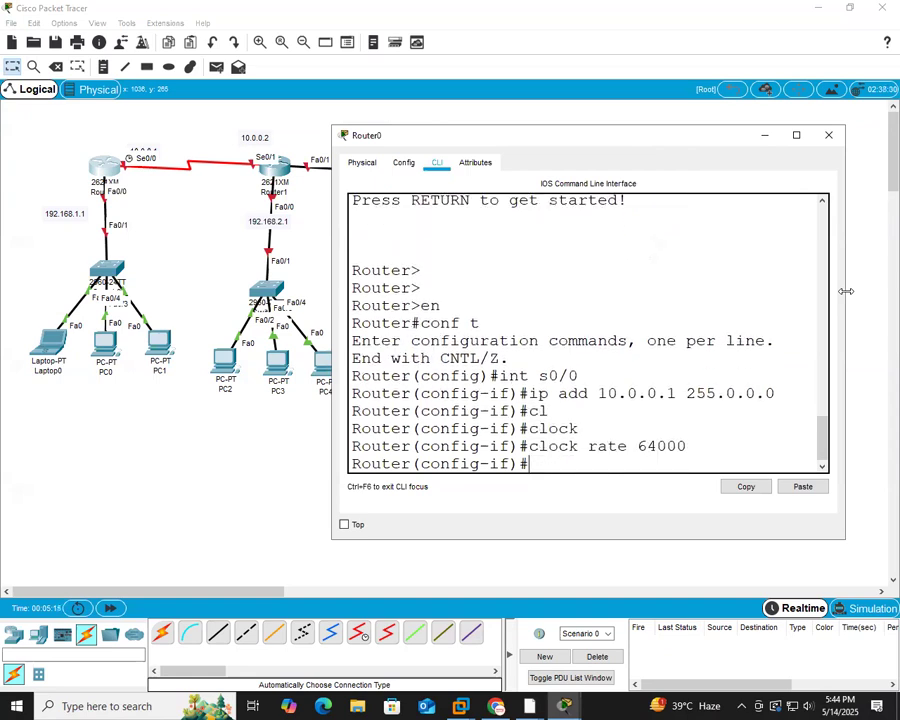
{"action": "type", "text": "no shut"}
{"action": "key", "text": "Return"}
{"action": "key", "text": "Return"}
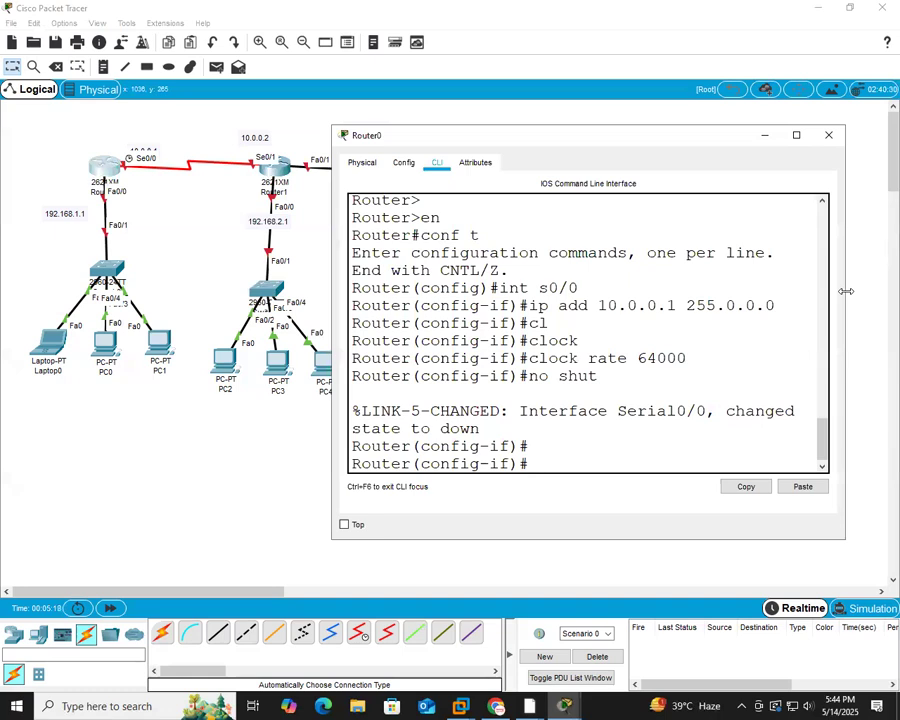
Step: Assign 192.168.1.1 with mask 255.255.255.0 to Router0's f0/0 interface, enable it, and return to global configuration mode
{"action": "type", "text": "int f0/0"}
{"action": "key", "text": "Return"}
{"action": "type", "text": "ip add 192.168.1.1 255.255.255.0"}
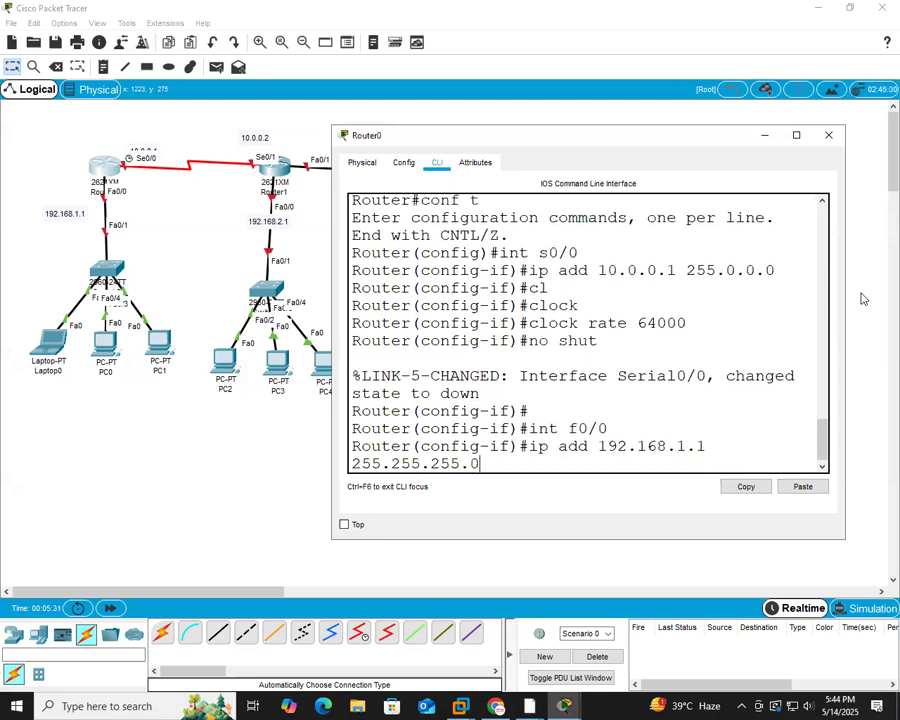
{"action": "key", "text": "Return"}
{"action": "type", "text": "no shut"}
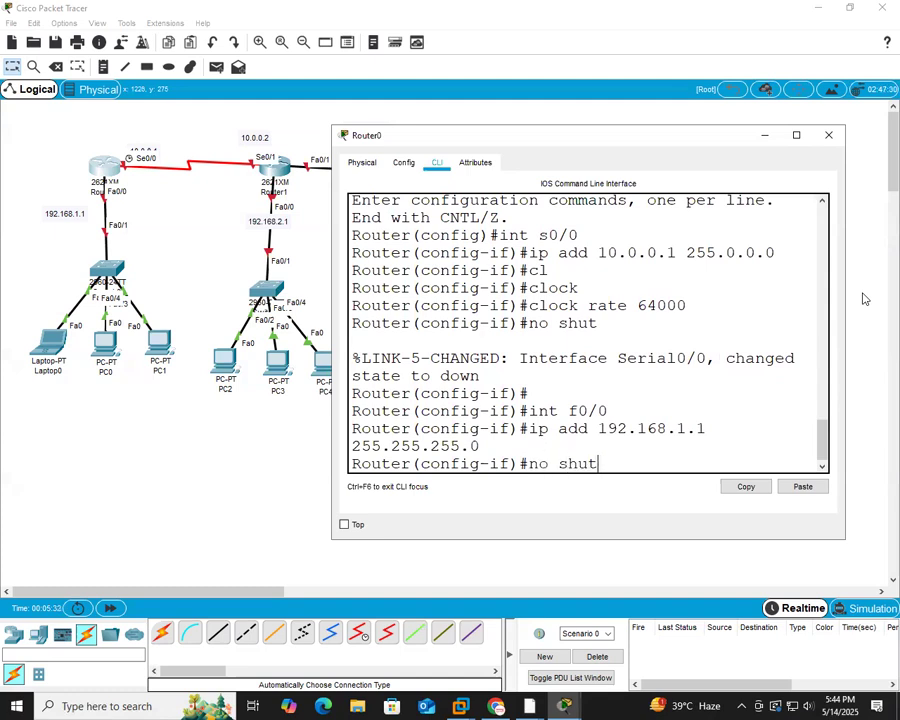
{"action": "key", "text": "Return"}
{"action": "key", "text": "Return"}
{"action": "type", "text": "exit"}
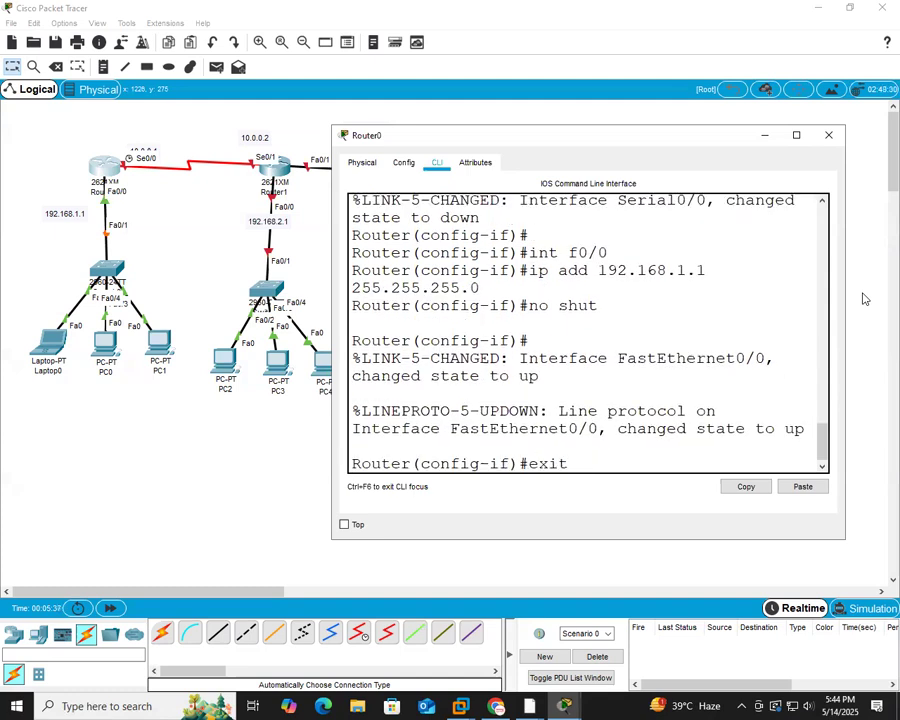
{"action": "key", "text": "Return"}
{"action": "key", "text": "Return"}
{"action": "key", "text": "Return"}
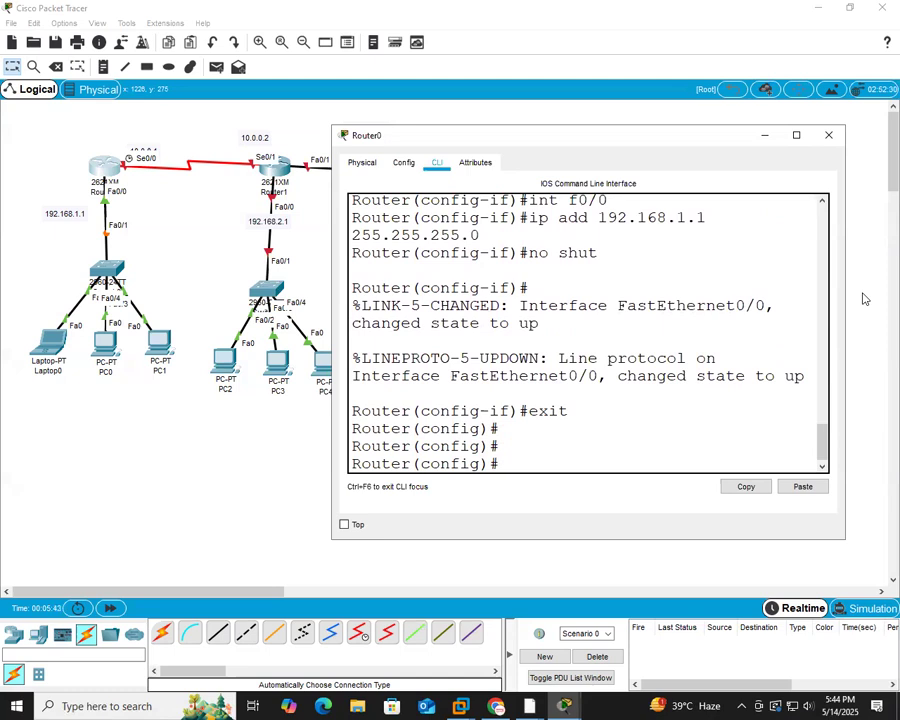
Step: Configure RIP routing on Router0 with networks 10.0.0.0 and 192.168.1.0
{"action": "type", "text": "ro"}
{"action": "key", "text": "Tab"}
{"action": "type", "text": "r"}
{"action": "key", "text": "Tab"}
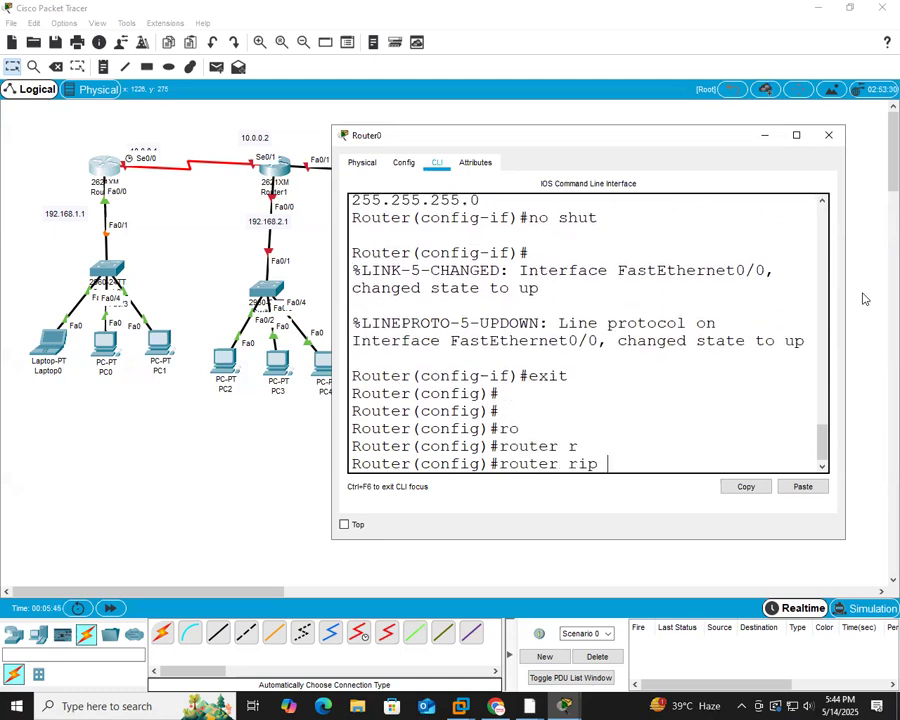
{"action": "key", "text": "Return"}
{"action": "type", "text": "net"}
{"action": "key", "text": "Tab"}
{"action": "type", "text": "10.0.0.0"}
{"action": "key", "text": "Return"}
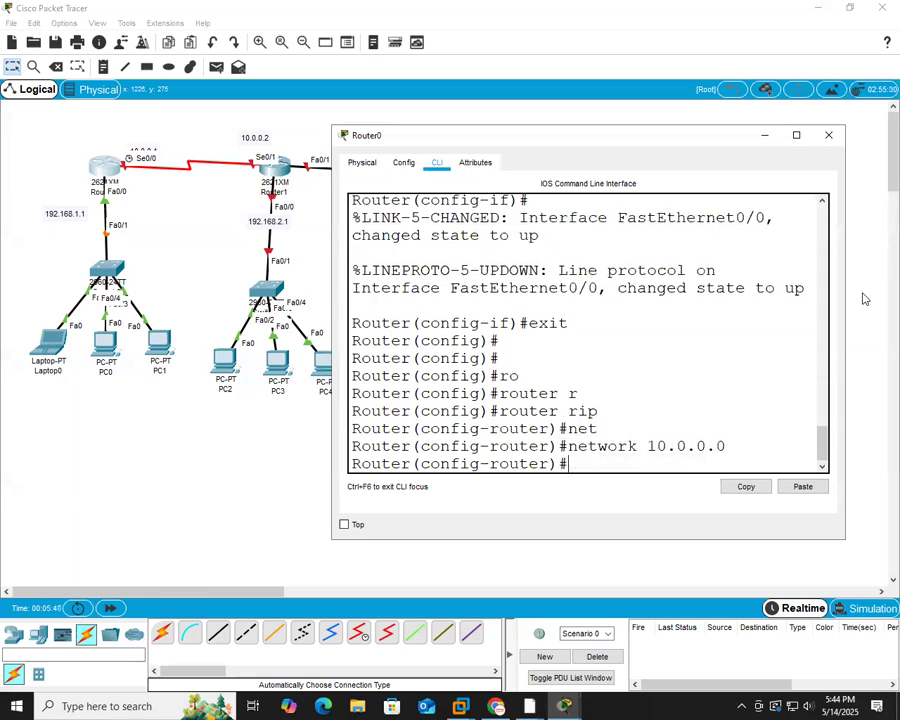
{"action": "type", "text": "net"}
{"action": "key", "text": "Tab"}
{"action": "type", "text": "192.168.1.0"}
{"action": "key", "text": "Return"}
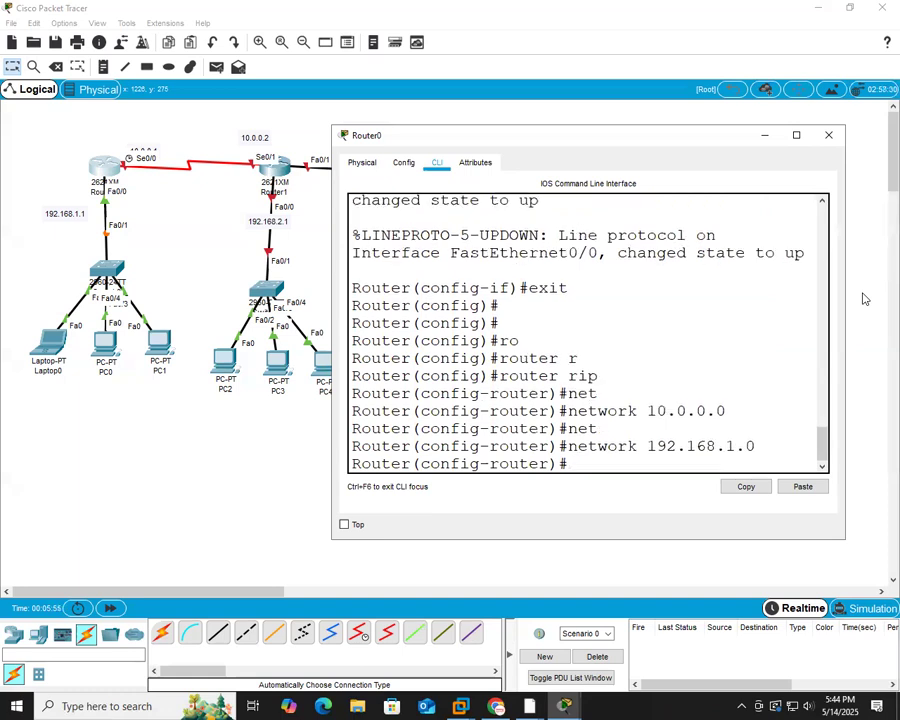
Step: Open Router1's command line, decline the initial configuration dialog, and enter global configuration mode
{"action": "left_click", "coordinate": [328, 268]}
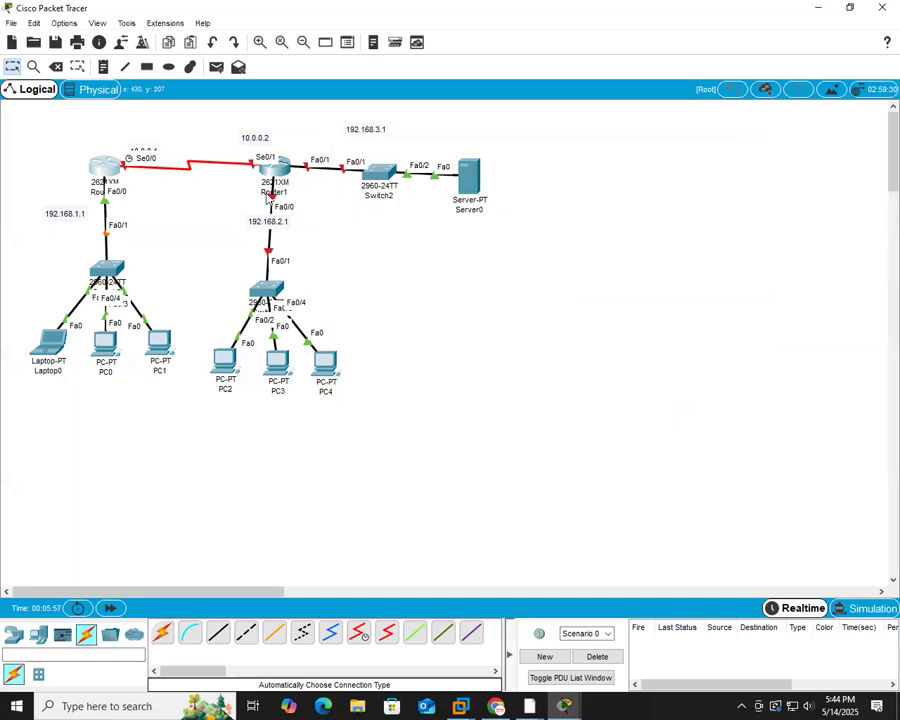
{"action": "left_click", "coordinate": [278, 172]}
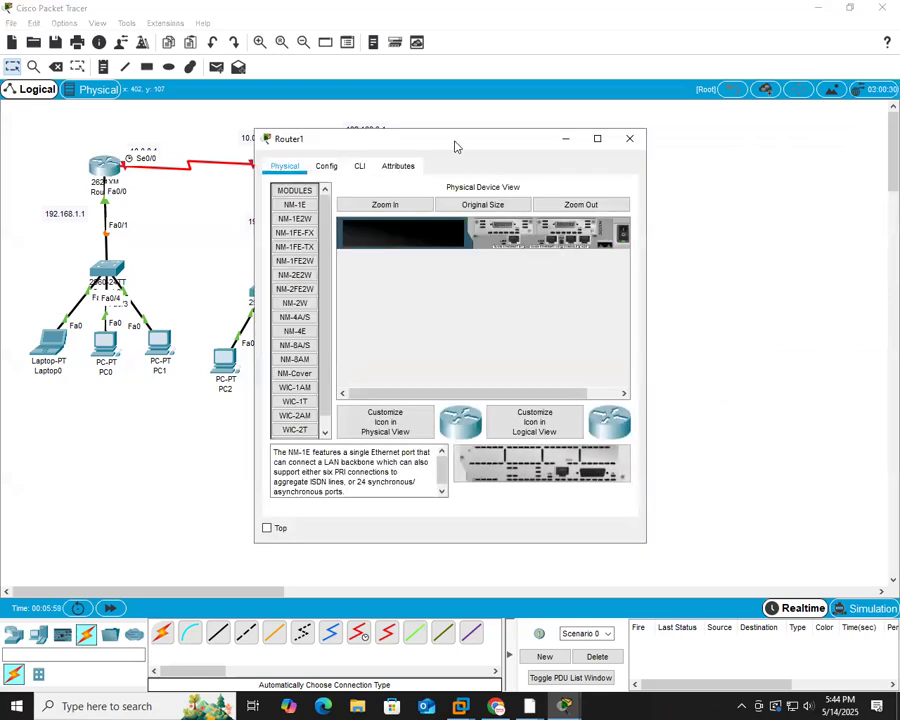
{"action": "left_click_drag", "start_coordinate": [455, 146], "coordinate": [550, 146]}
{"action": "left_click_drag", "start_coordinate": [276, 596], "coordinate": [301, 596]}
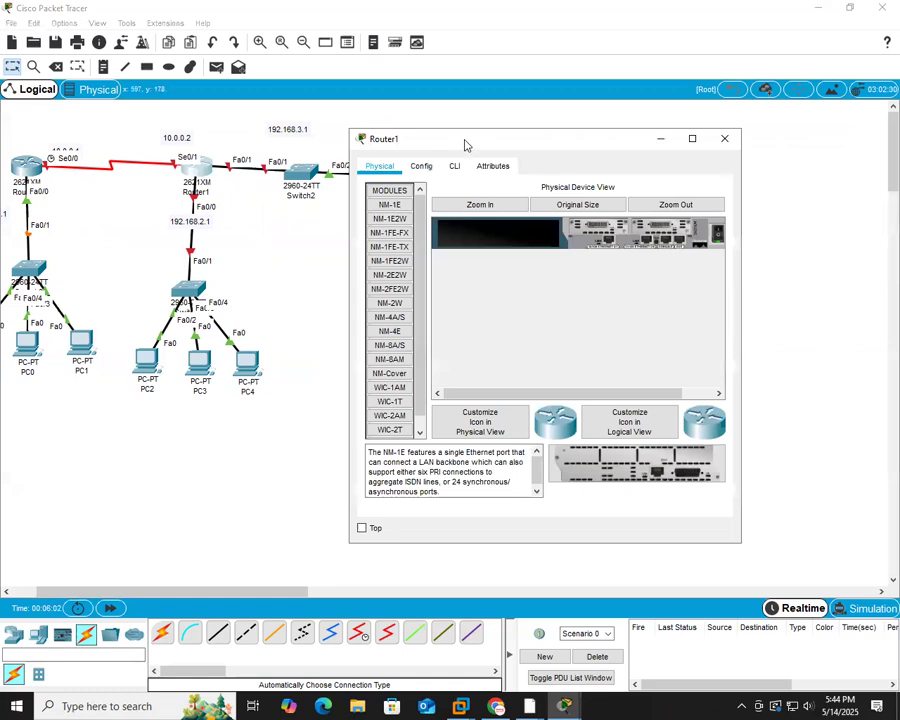
{"action": "left_click_drag", "start_coordinate": [463, 145], "coordinate": [453, 115]}
{"action": "left_click_drag", "start_coordinate": [736, 207], "coordinate": [866, 267]}
{"action": "left_click", "coordinate": [445, 136]}
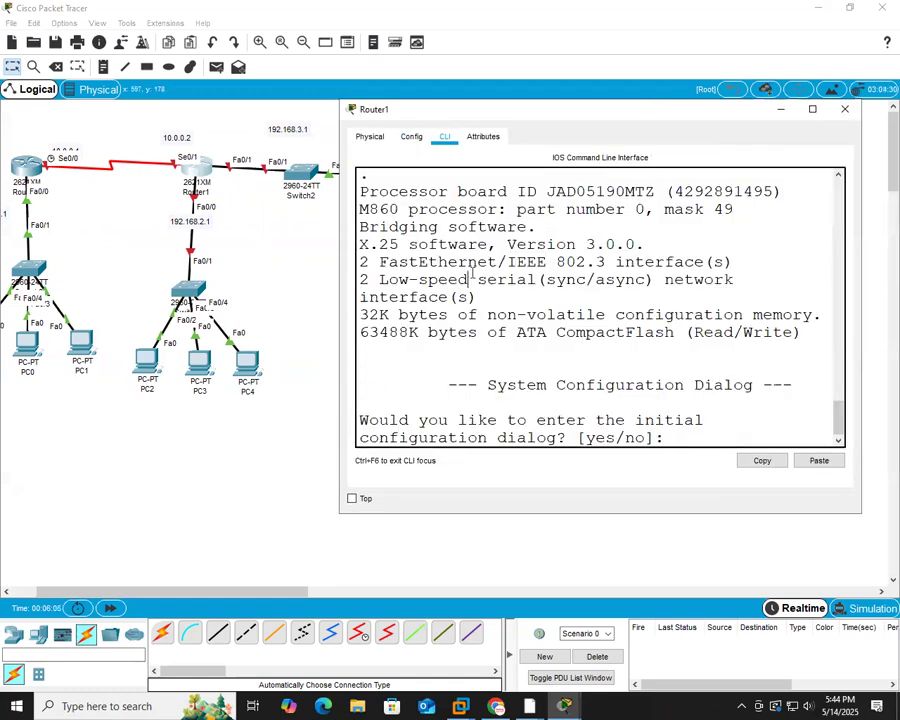
{"action": "type", "text": "n"}
{"action": "key", "text": "Return"}
{"action": "key", "text": "Return"}
{"action": "key", "text": "Return"}
{"action": "type", "text": "en"}
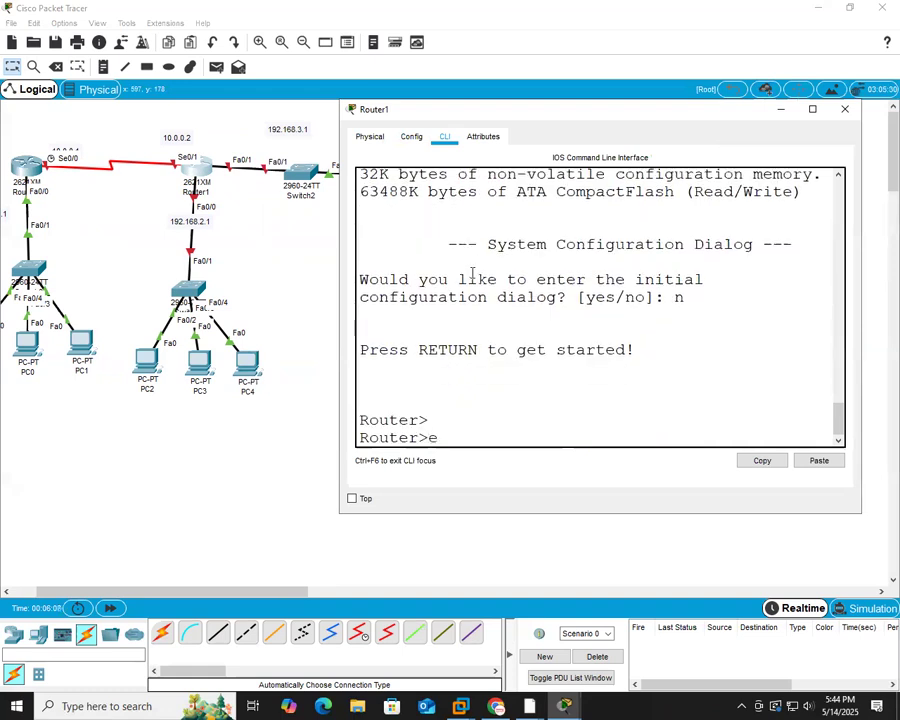
{"action": "key", "text": "Return"}
{"action": "type", "text": "conf t"}
{"action": "key", "text": "Return"}
Step: Assign IP address 10.0.0.2 with mask 255.0.0.0 to Router1's serial interface s0/1 and enable it
{"action": "type", "text": "int s"}
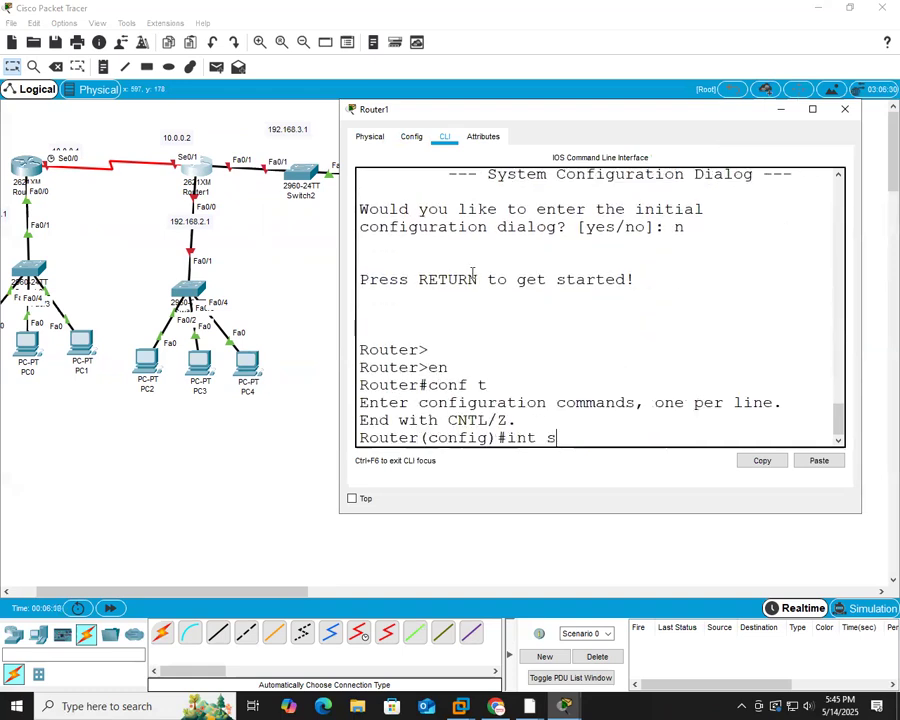
{"action": "type", "text": "0/1"}
{"action": "key", "text": "Return"}
{"action": "type", "text": "i"}
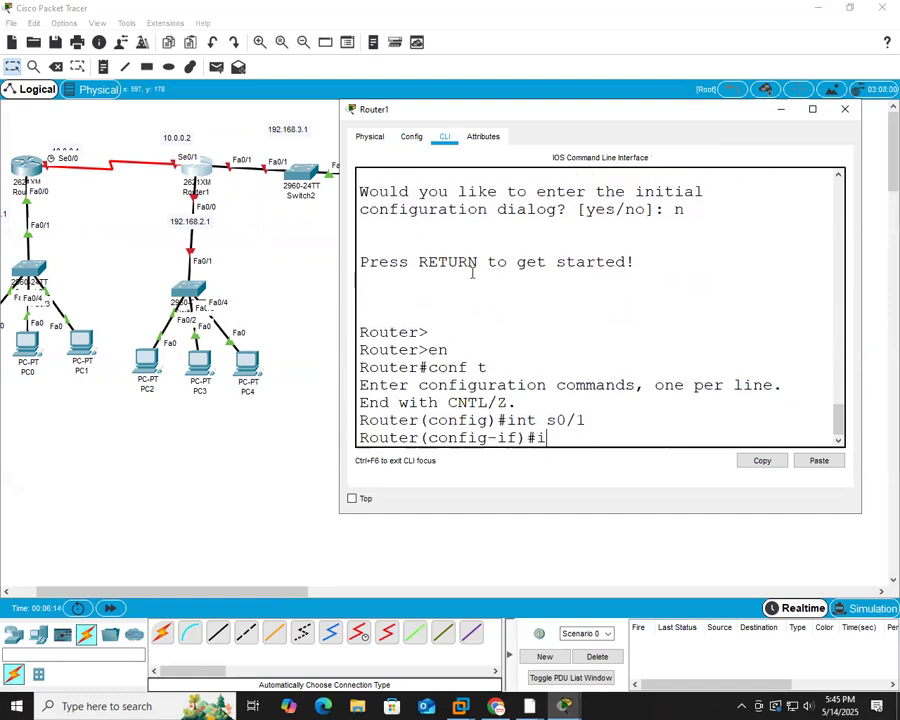
{"action": "type", "text": "p add 10.0"}
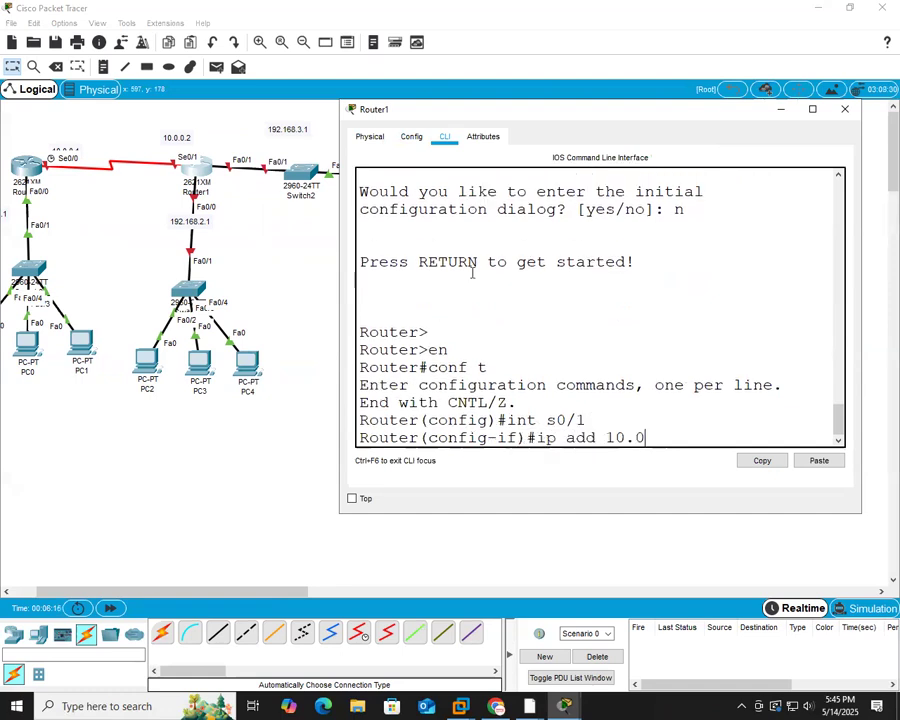
{"action": "type", "text": ".0.2 255.0.0"}
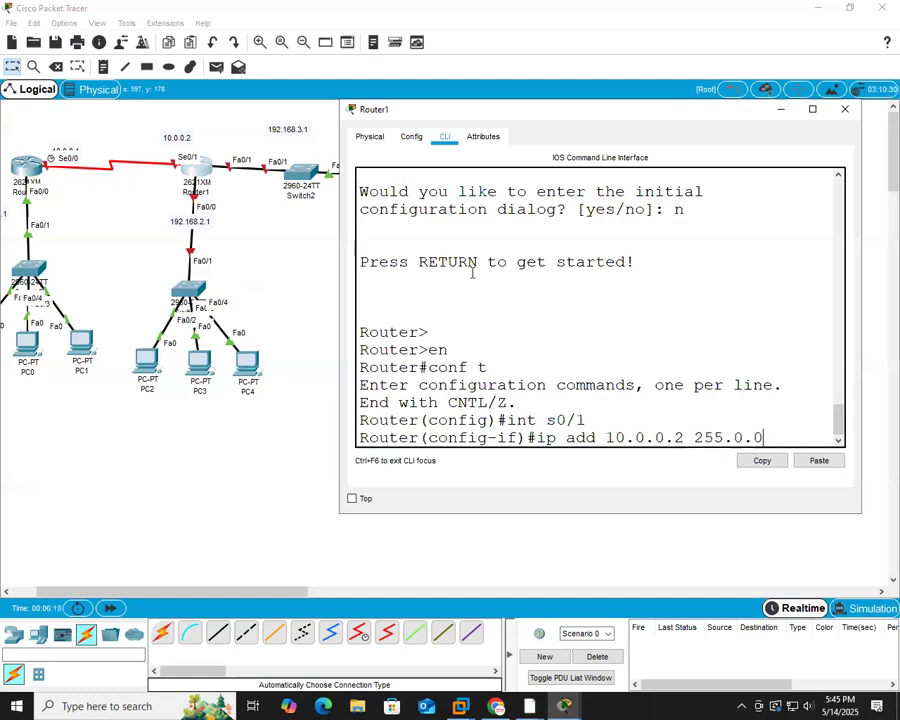
{"action": "type", "text": ".0"}
{"action": "key", "text": "Return"}
{"action": "type", "text": "no shut"}
{"action": "key", "text": "Return"}
{"action": "key", "text": "Return"}
{"action": "key", "text": "Return"}
Step: Assign IP address 192.168.2.1 with mask 255.255.255.0 to Router1's f0/0 interface and enable it
{"action": "type", "text": "itn f"}
{"action": "key", "text": "BackSpace"}
{"action": "key", "text": "BackSpace"}
{"action": "key", "text": "BackSpace"}
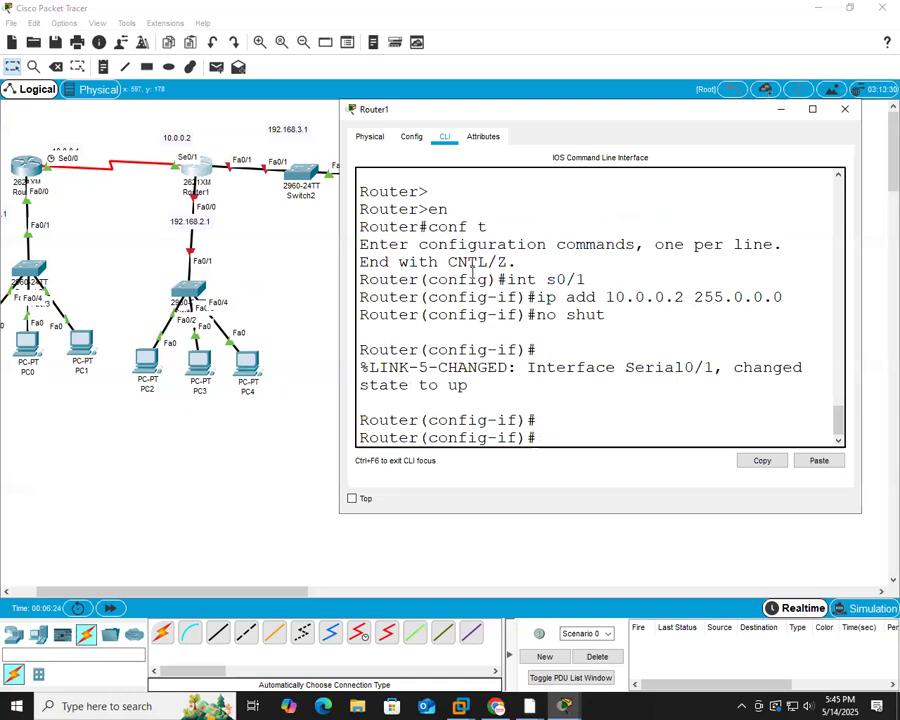
{"action": "type", "text": "int f0/0"}
{"action": "key", "text": "Return"}
{"action": "type", "text": "ip a"}
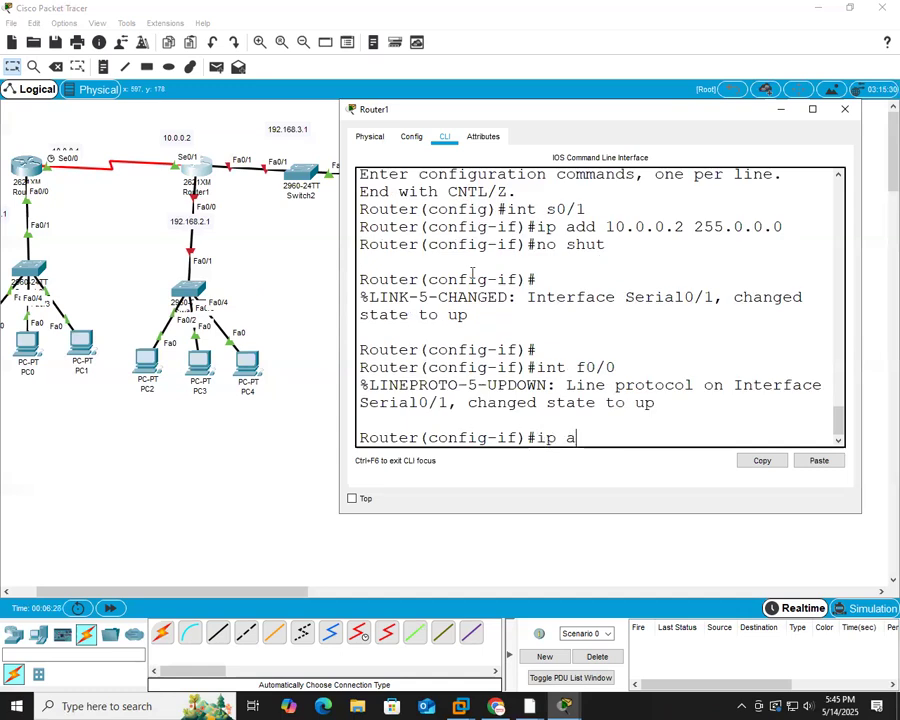
{"action": "type", "text": "dd 192.168.2.1 2"}
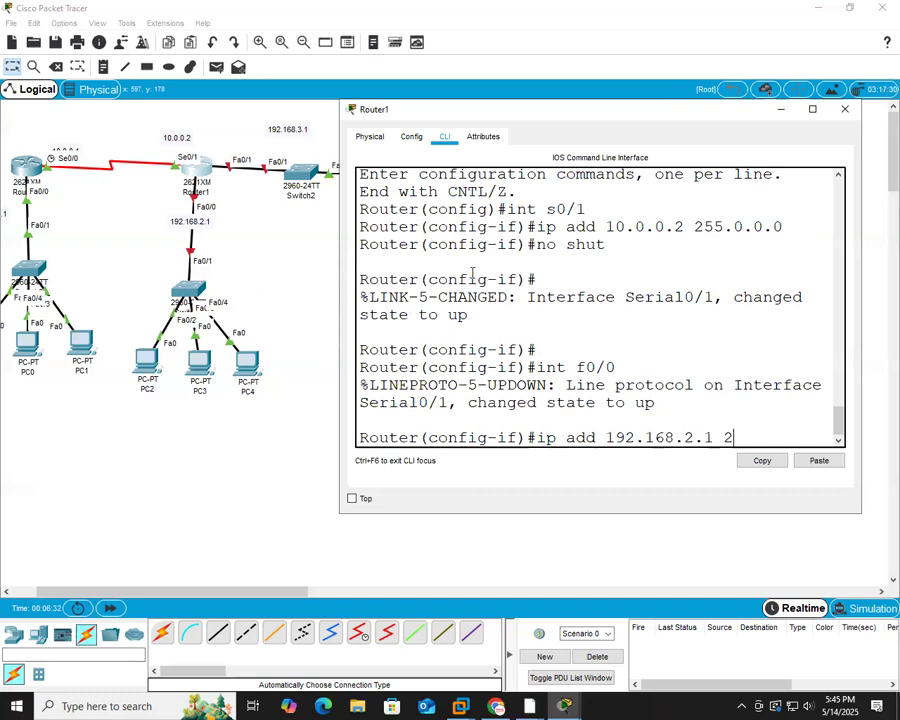
{"action": "type", "text": "55.255.255.0"}
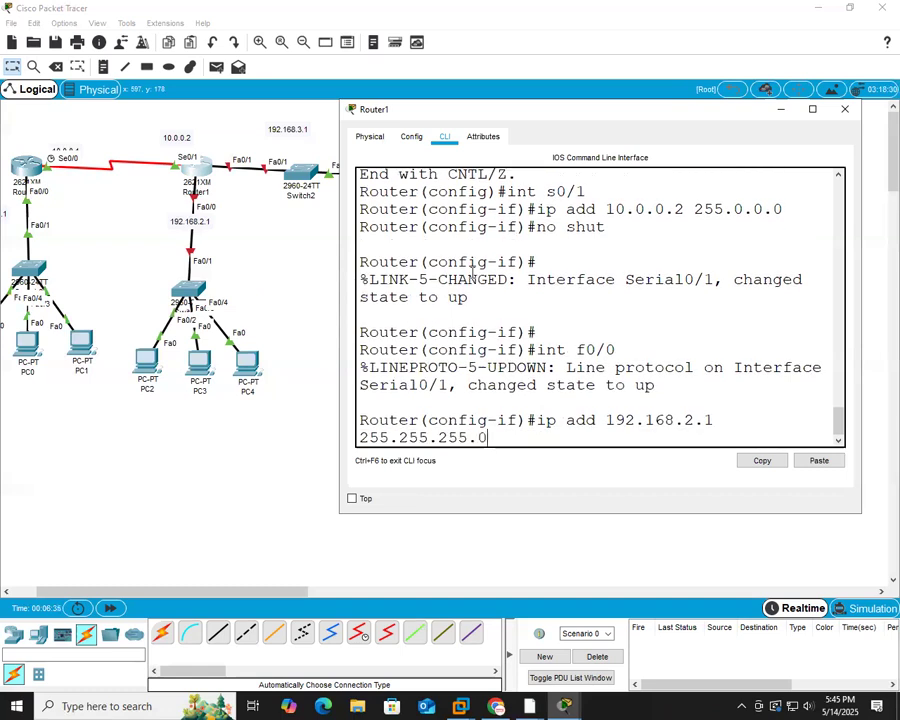
{"action": "key", "text": "Return"}
{"action": "type", "text": "no shut"}
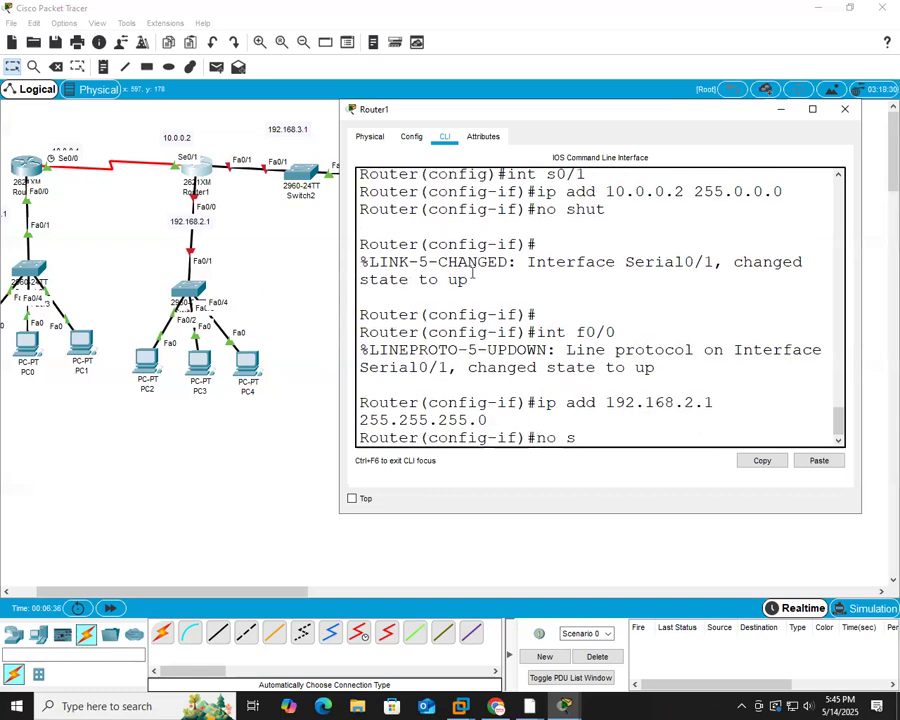
{"action": "key", "text": "Return"}
{"action": "type", "text": "exit"}
{"action": "key", "text": "BackSpace"}
{"action": "key", "text": "BackSpace"}
{"action": "key", "text": "BackSpace"}
{"action": "key", "text": "BackSpace"}
Step: Assign IP address 192.168.3.1 with mask 255.255.255.0 to Router1's f0/1 interface and enable it
{"action": "type", "text": "int f"}
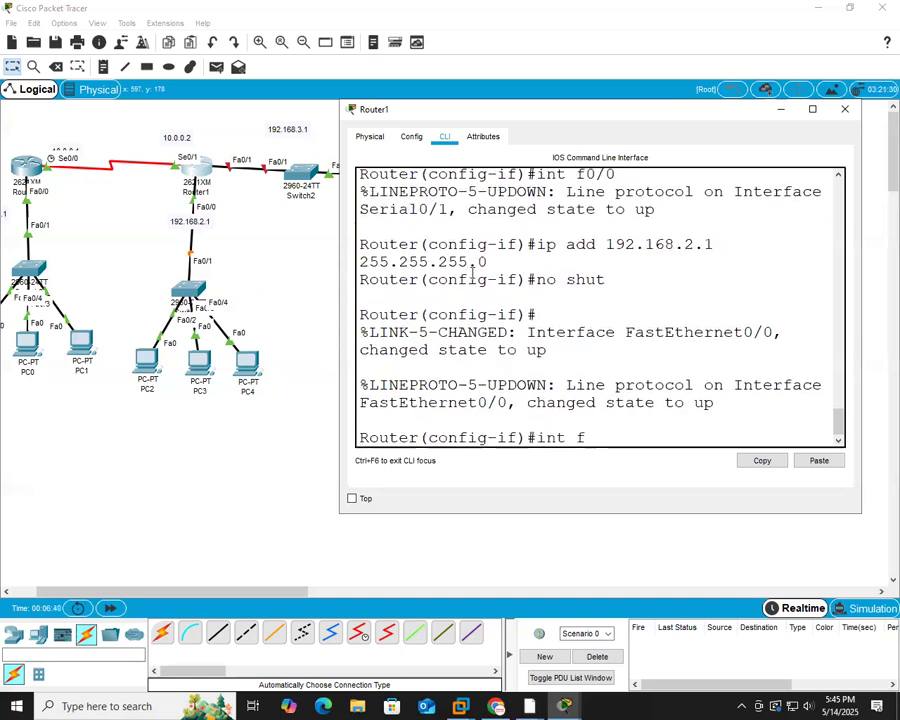
{"action": "type", "text": "0/1"}
{"action": "key", "text": "Return"}
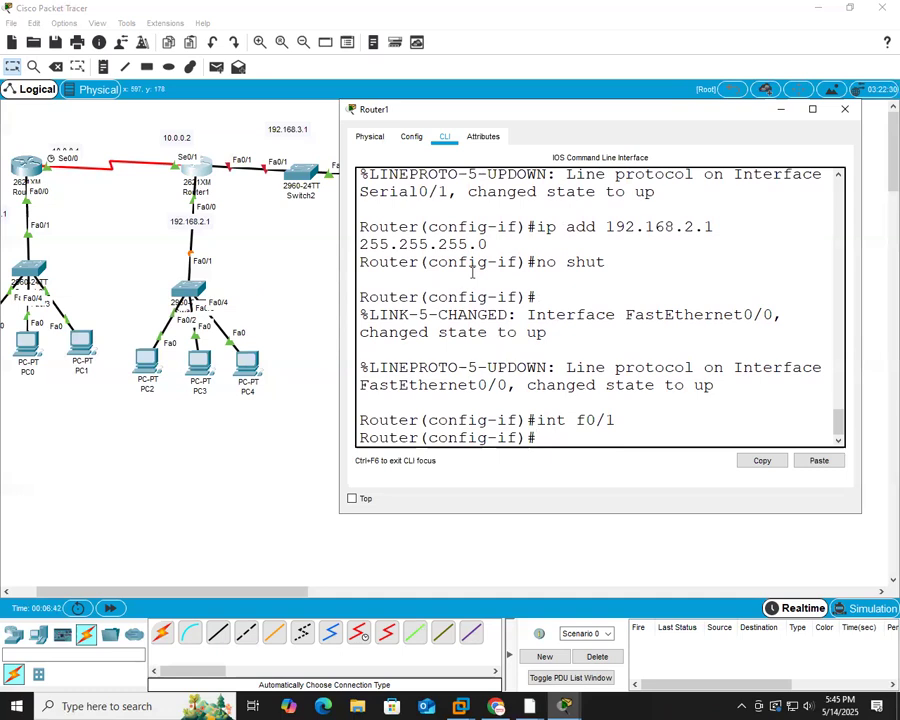
{"action": "type", "text": "ip "}
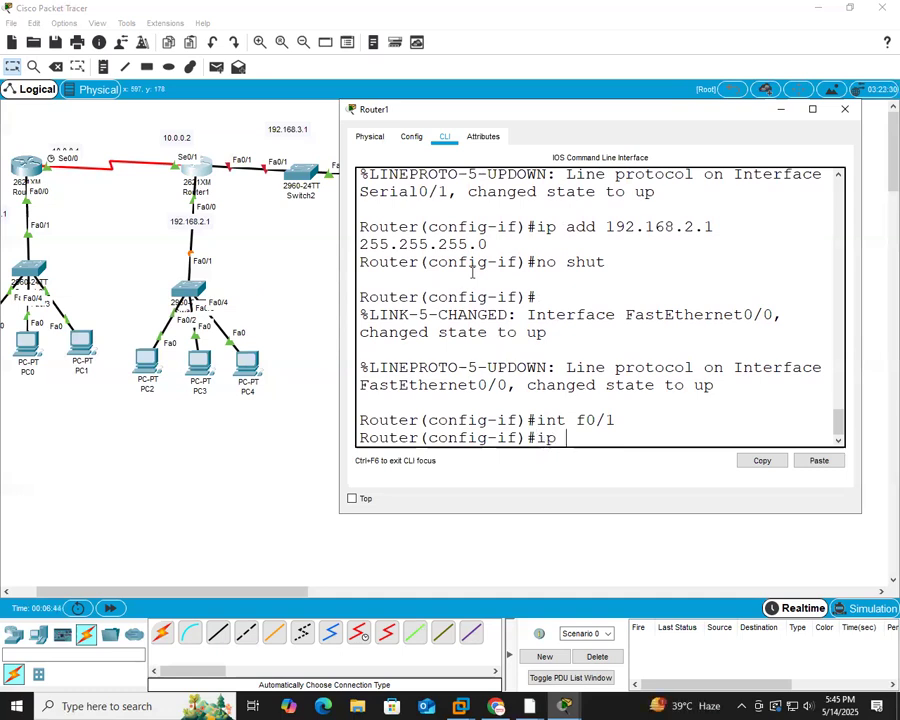
{"action": "type", "text": "add 192"}
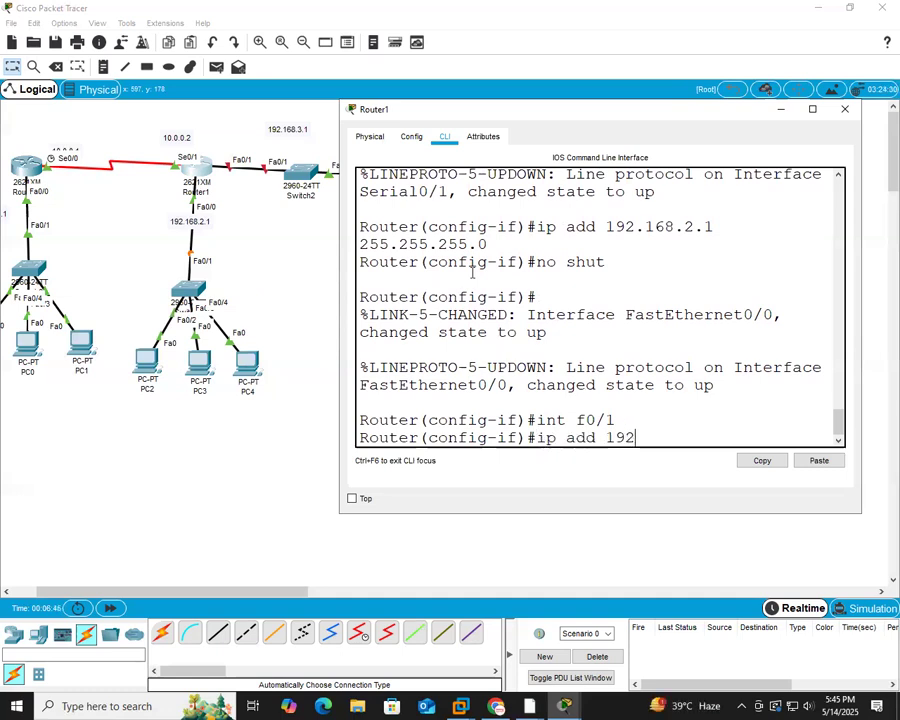
{"action": "type", "text": ".168.3.1 255.255.255.0"}
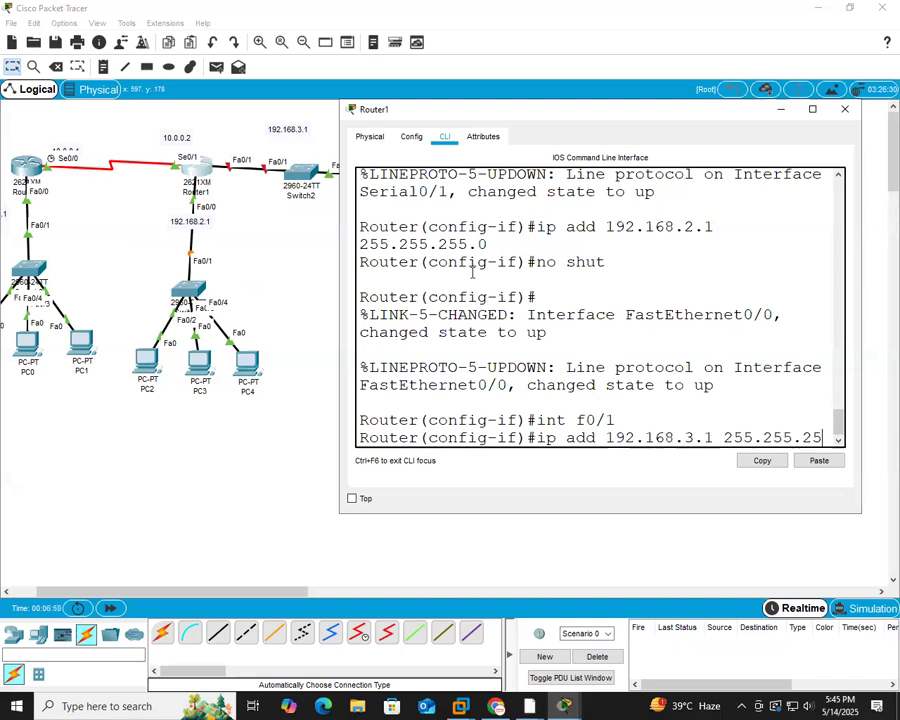
{"action": "key", "text": "Return"}
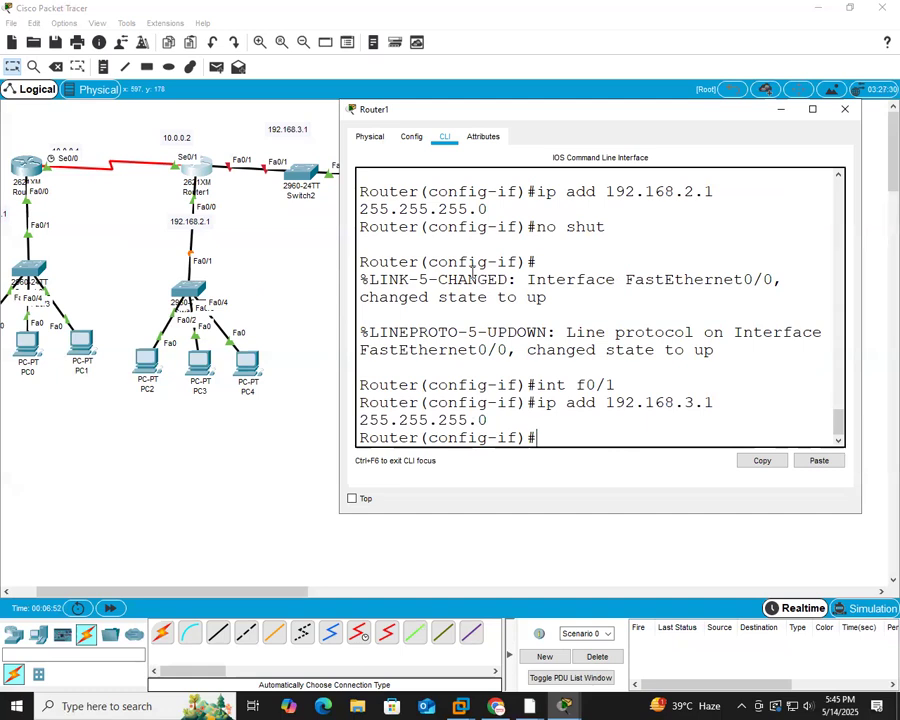
{"action": "type", "text": "no shut"}
{"action": "key", "text": "Return"}
{"action": "key", "text": "Return"}
{"action": "key", "text": "Return"}
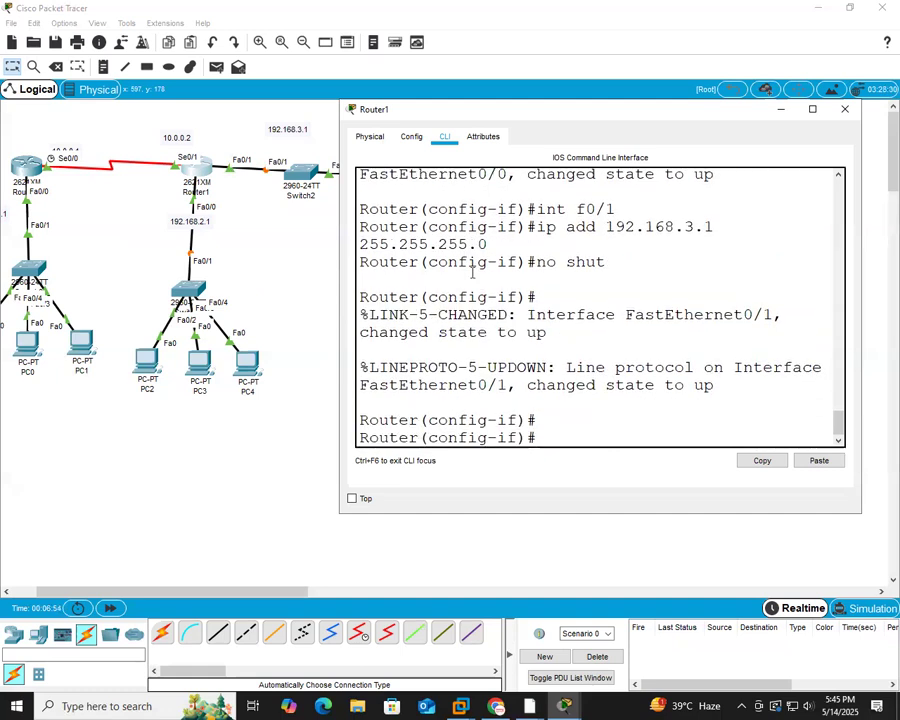
Step: Enable RIP routing on Router1 and advertise network 10.0.0.0
{"action": "type", "text": "exit"}
{"action": "key", "text": "Return"}
{"action": "type", "text": "ro"}
{"action": "key", "text": "Tab"}
{"action": "type", "text": "r"}
{"action": "key", "text": "Tab"}
{"action": "key", "text": "Return"}
{"action": "type", "text": "net"}
{"action": "key", "text": "Tab"}
{"action": "type", "text": "10.0.0.0"}
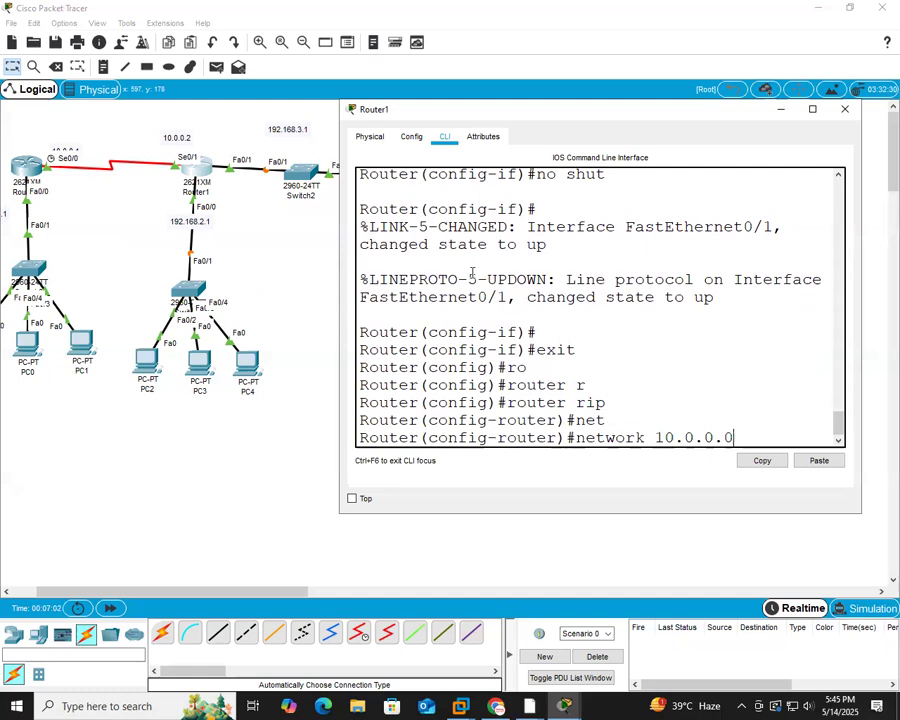
{"action": "key", "text": "Return"}
Step: Add networks 192.168.2.0 and 192.168.3.0 to Router1's RIP routing and return to global configuration mode
{"action": "type", "text": "net"}
{"action": "key", "text": "Tab"}
{"action": "type", "text": "192.168.2.0"}
{"action": "key", "text": "Return"}
{"action": "key", "text": "Up"}
{"action": "key", "text": "BackSpace"}
{"action": "type", "text": "3"}
{"action": "key", "text": "Return"}
{"action": "type", "text": "exit"}
{"action": "key", "text": "Return"}
{"action": "key", "text": "Return"}
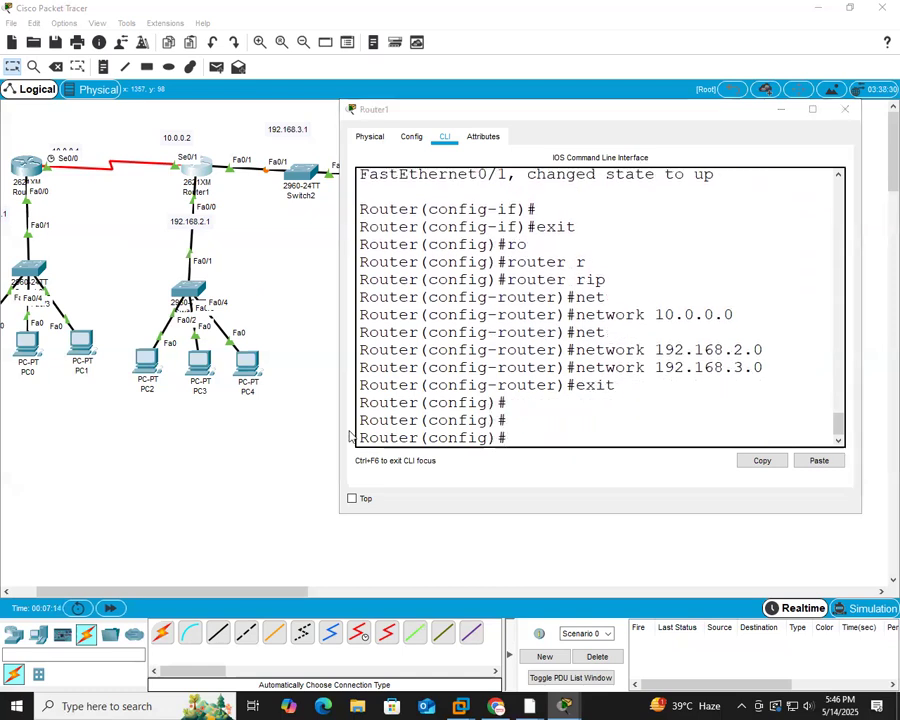
Step: Return to the topology and rename Server0 as "data Server"
{"action": "left_click", "coordinate": [298, 603]}
{"action": "left_click_drag", "start_coordinate": [293, 594], "coordinate": [237, 594]}
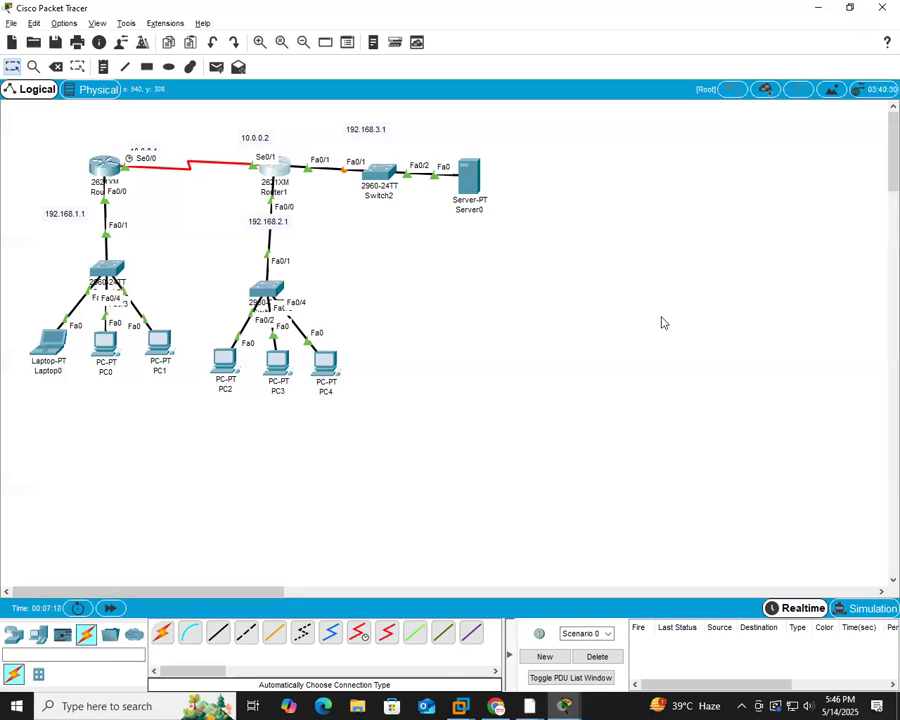
{"action": "left_click", "coordinate": [470, 210]}
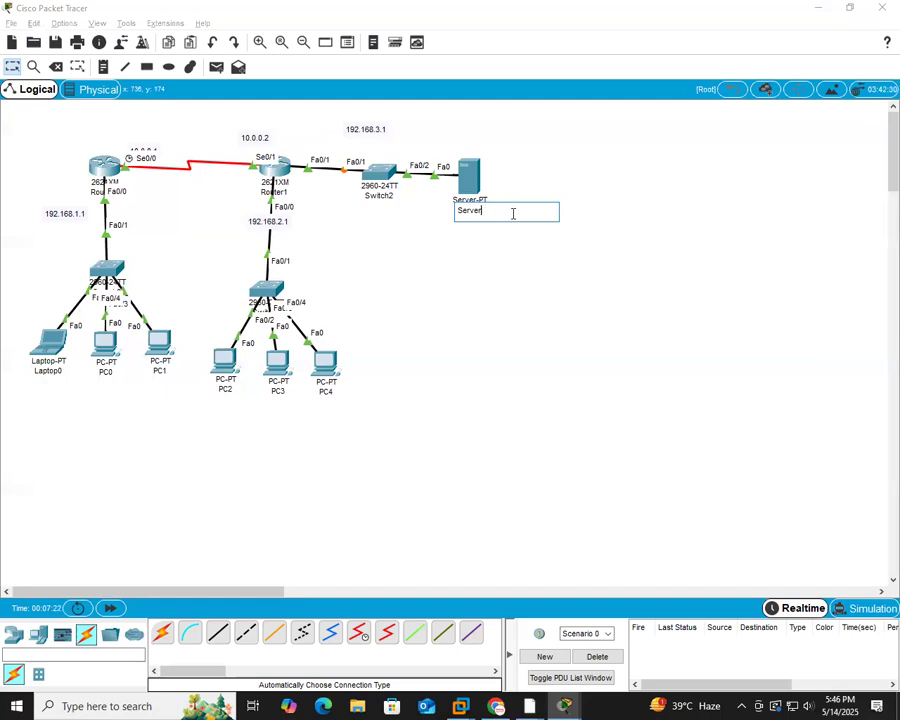
{"action": "key", "text": "Home"}
{"action": "type", "text": "data"}
{"action": "key", "text": "Return"}
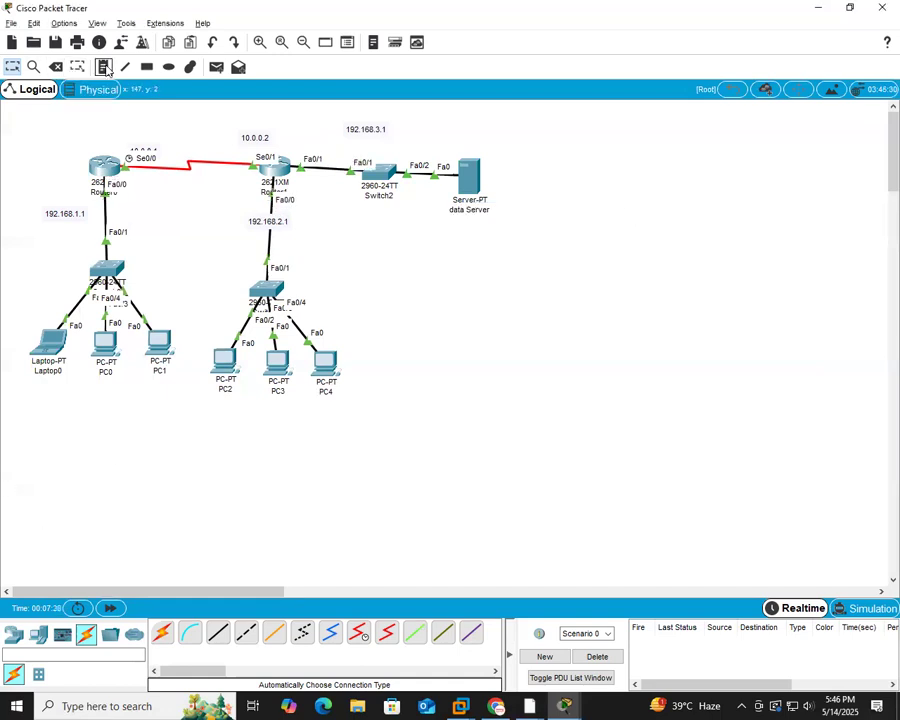
Step: Place a text note "sale" below Router0's LAN and a note "mk" below Router1's LAN
{"action": "key", "text": "n"}
{"action": "left_click", "coordinate": [54, 434]}
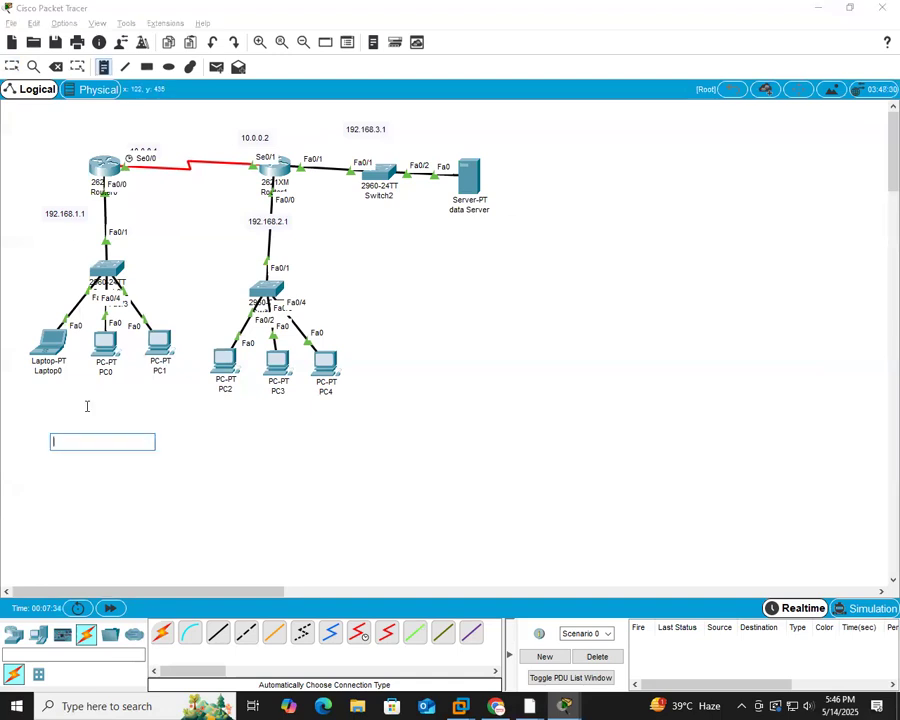
{"action": "type", "text": "sa"}
{"action": "left_click", "coordinate": [237, 414]}
{"action": "type", "text": "s"}
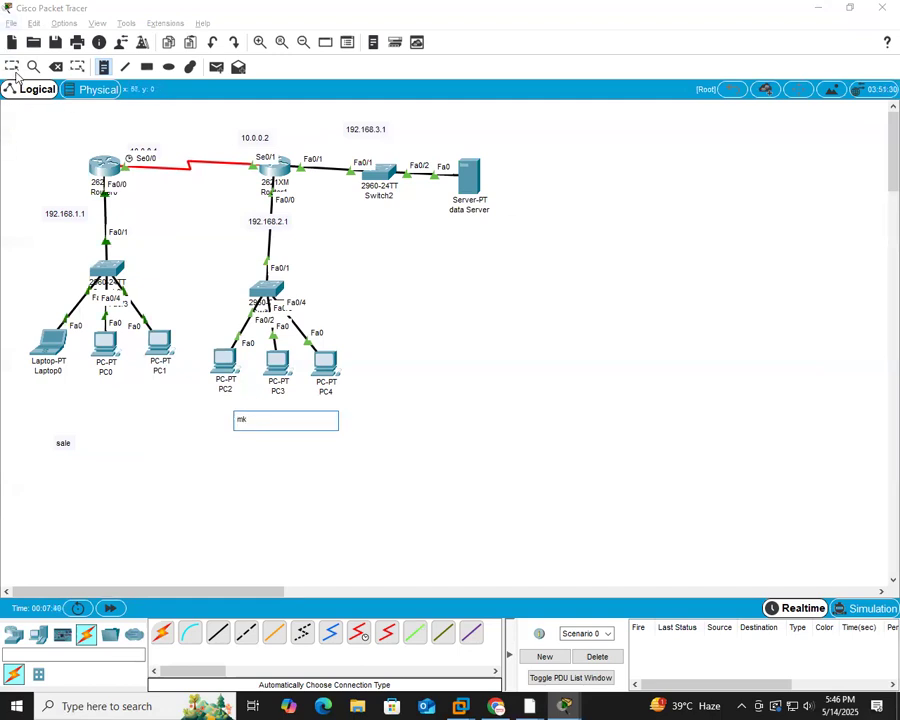
Step: Move the "sale" and "mk" notes so each sits centered just beneath its group of computers
{"action": "left_click", "coordinate": [12, 66]}
{"action": "left_click_drag", "start_coordinate": [68, 446], "coordinate": [115, 410]}
{"action": "left_click_drag", "start_coordinate": [245, 422], "coordinate": [261, 418]}
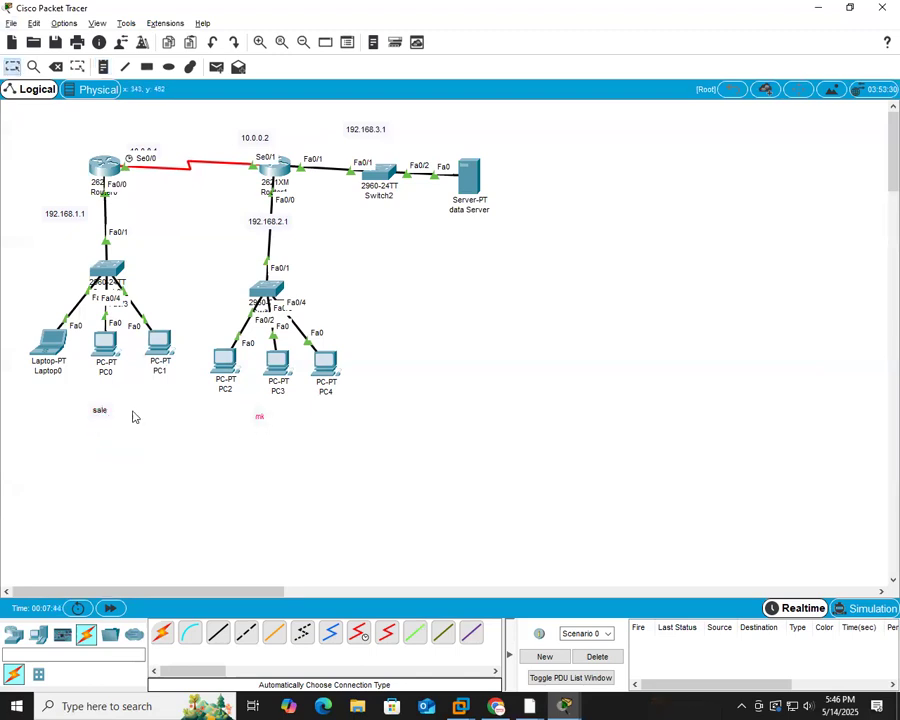
Step: Rename Laptop0 as "manager pc"
{"action": "left_click", "coordinate": [46, 371]}
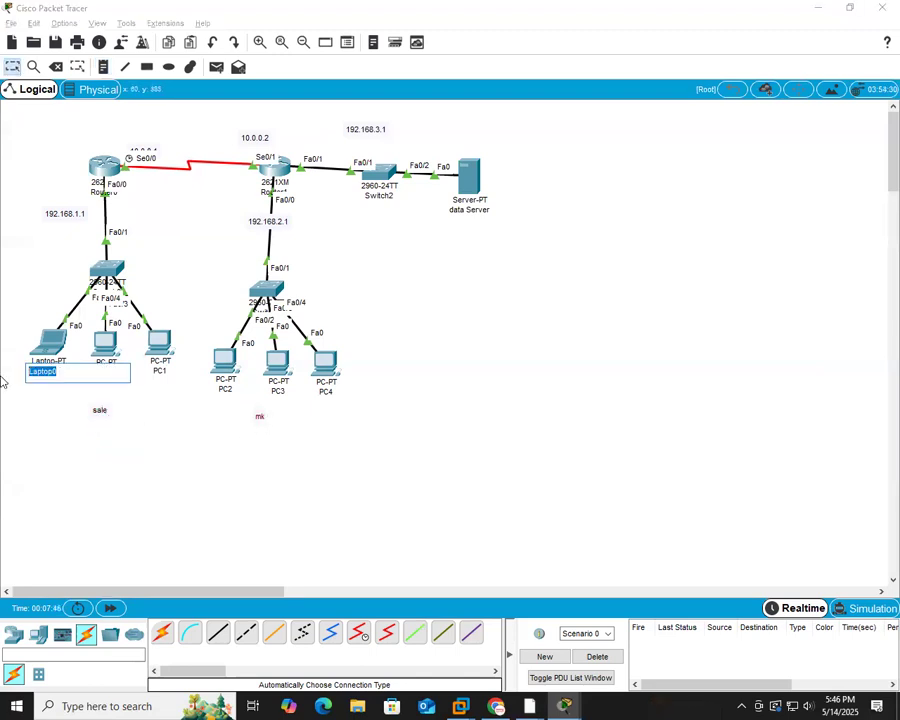
{"action": "type", "text": "manager pc"}
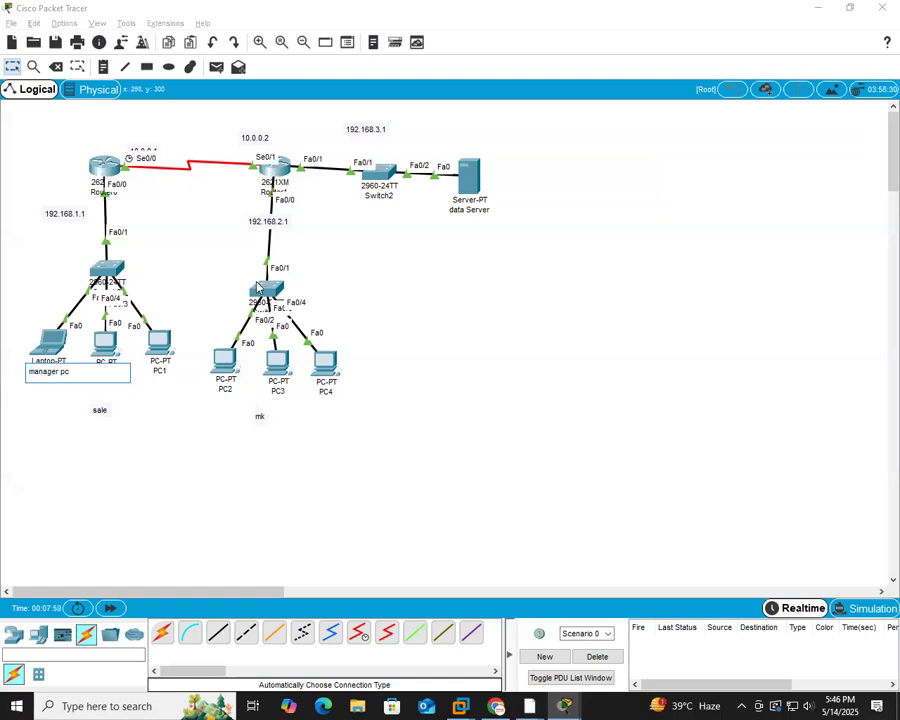
{"action": "left_click", "coordinate": [310, 388]}
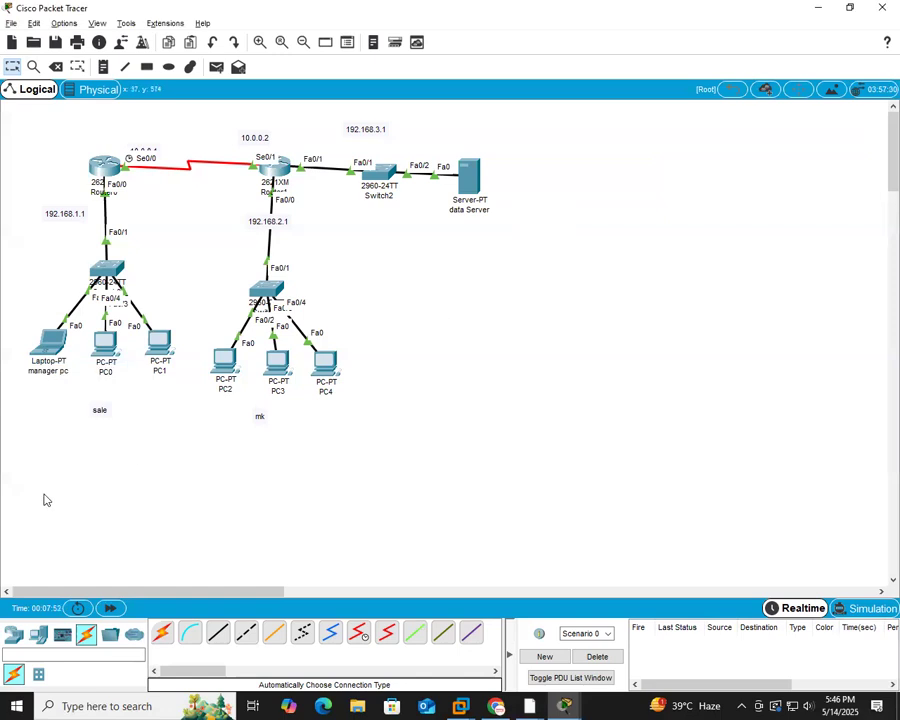
Step: Give the manager pc laptop a static IPv4 address for Router0's LAN with default gateway 192.168.1.1
{"action": "left_click", "coordinate": [48, 345]}
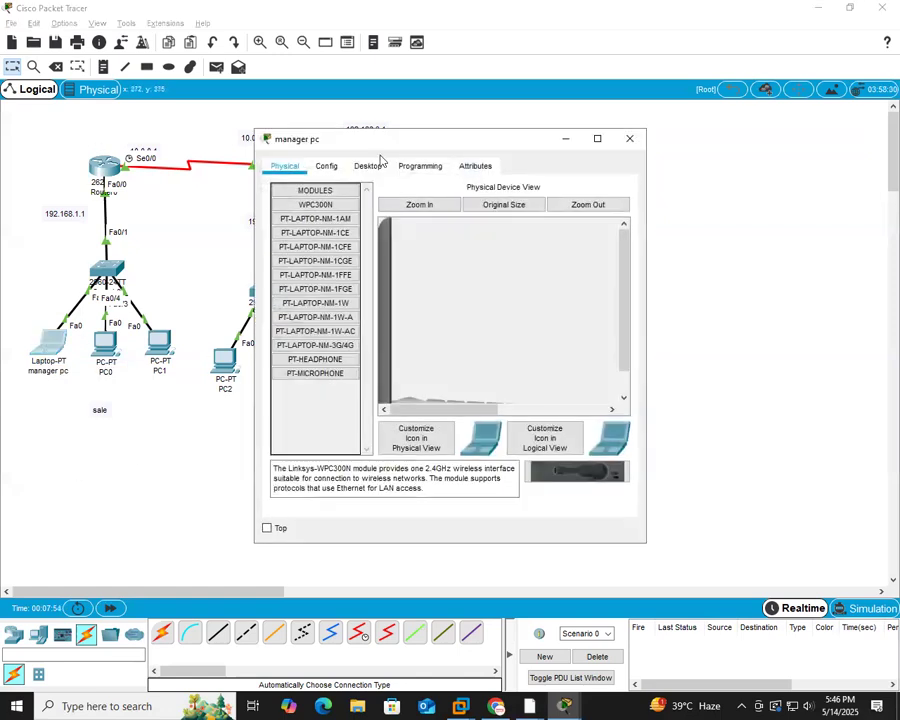
{"action": "left_click", "coordinate": [368, 166]}
{"action": "left_click", "coordinate": [322, 236]}
{"action": "left_click", "coordinate": [434, 264]}
{"action": "type", "text": "192.168."}
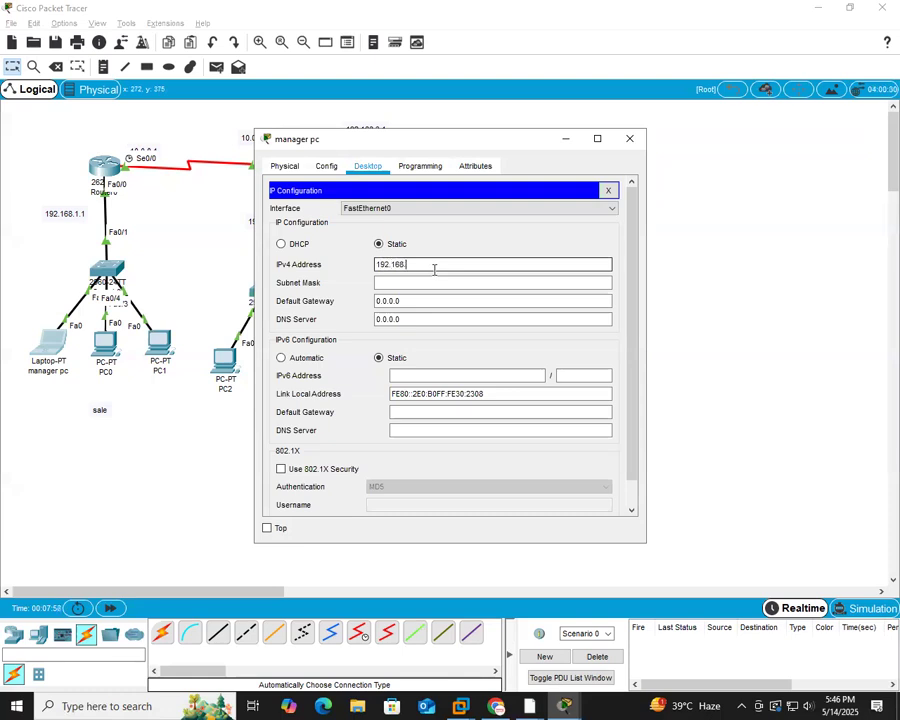
{"action": "type", "text": "2"}
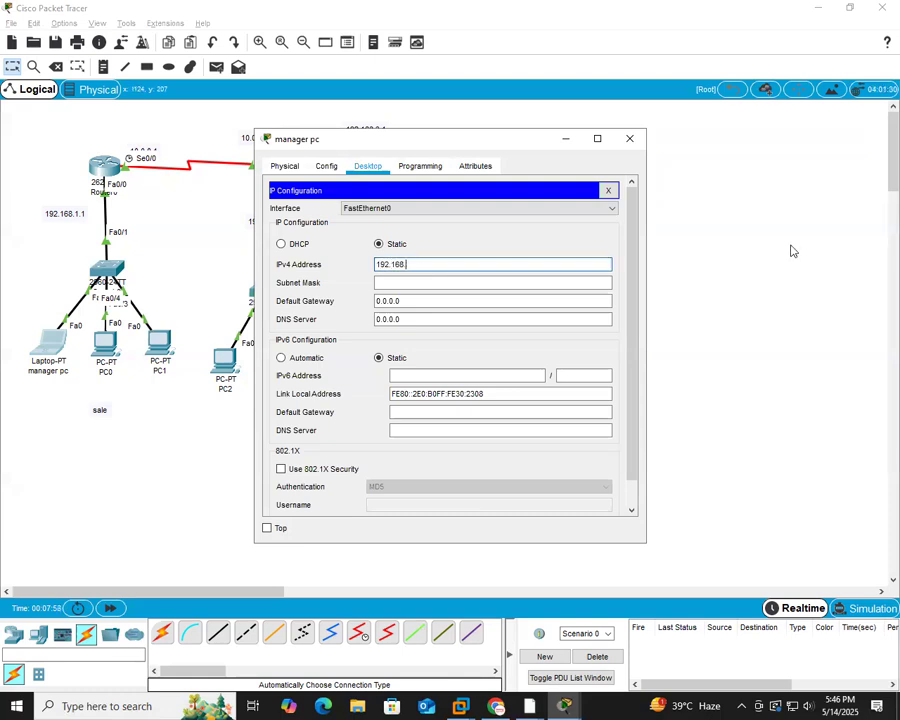
{"action": "key", "text": "Tab"}
{"action": "key", "text": "Tab"}
{"action": "type", "text": "192.168.1.1"}
{"action": "left_click", "coordinate": [629, 138]}
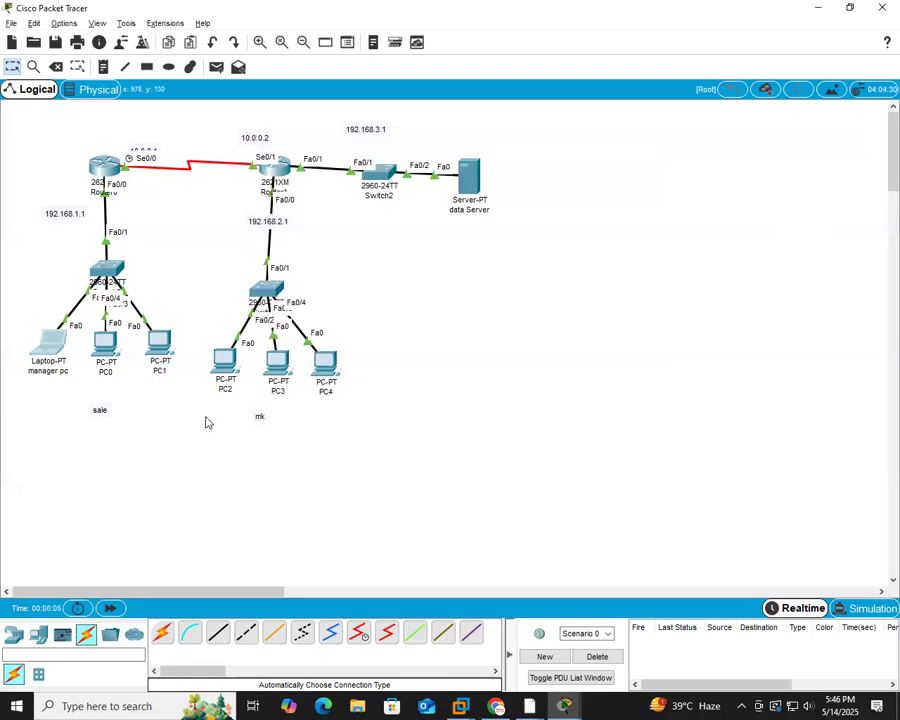
Step: Configure PC0 with static IP address 192.168.1.3, mask 255.255.255.0 and default gateway 192.168.1.1
{"action": "left_click", "coordinate": [108, 355]}
{"action": "left_click", "coordinate": [367, 166]}
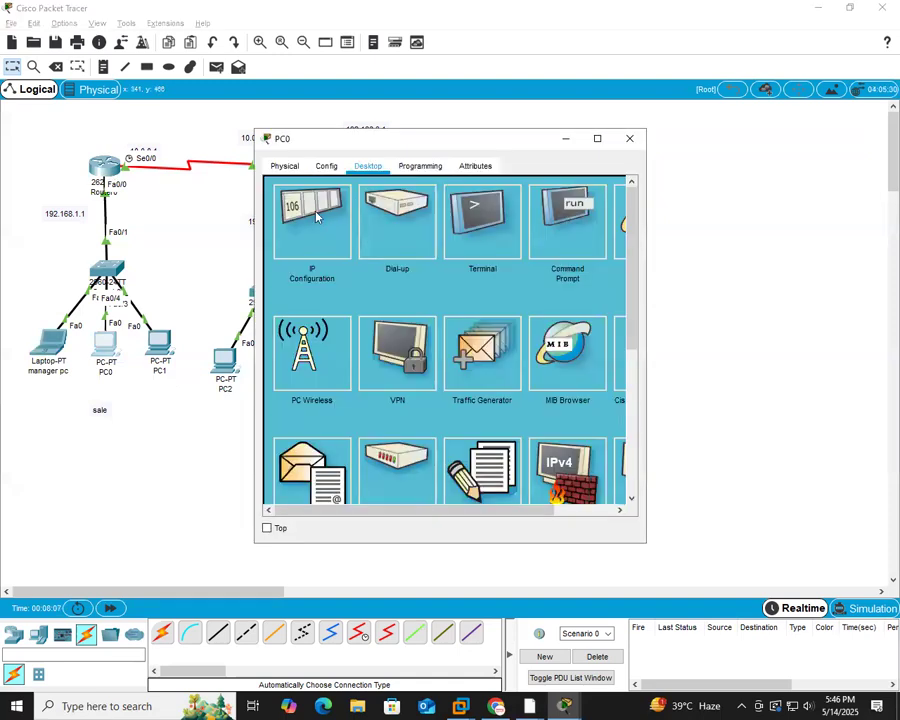
{"action": "left_click", "coordinate": [305, 212]}
{"action": "left_click", "coordinate": [396, 263]}
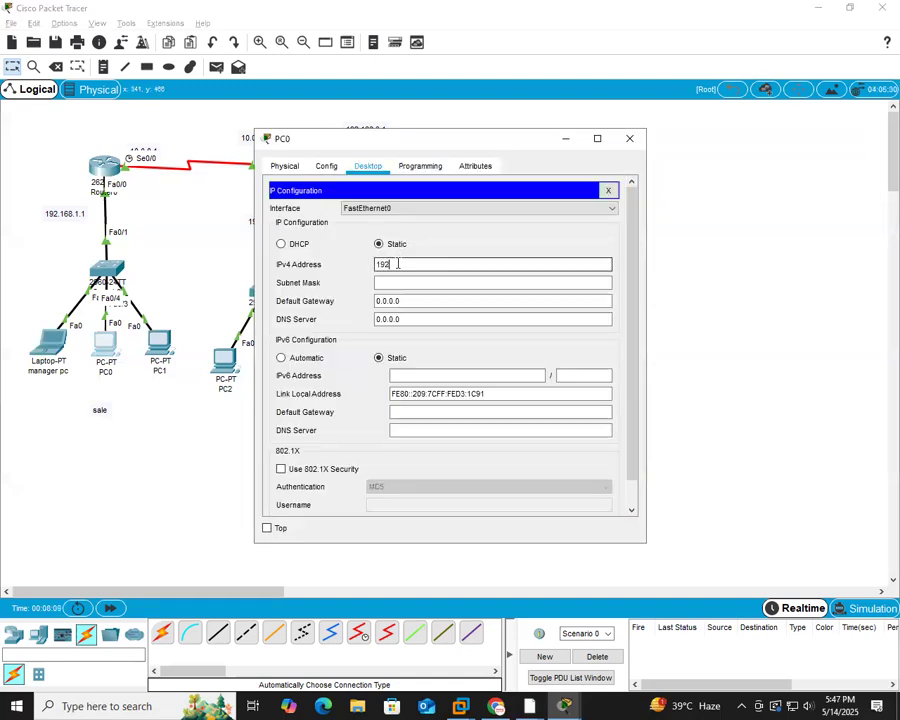
{"action": "type", "text": "192.168.1.3"}
{"action": "key", "text": "Tab"}
{"action": "key", "text": "Tab"}
{"action": "type", "text": "192.168.1.1"}
{"action": "left_click", "coordinate": [629, 138]}
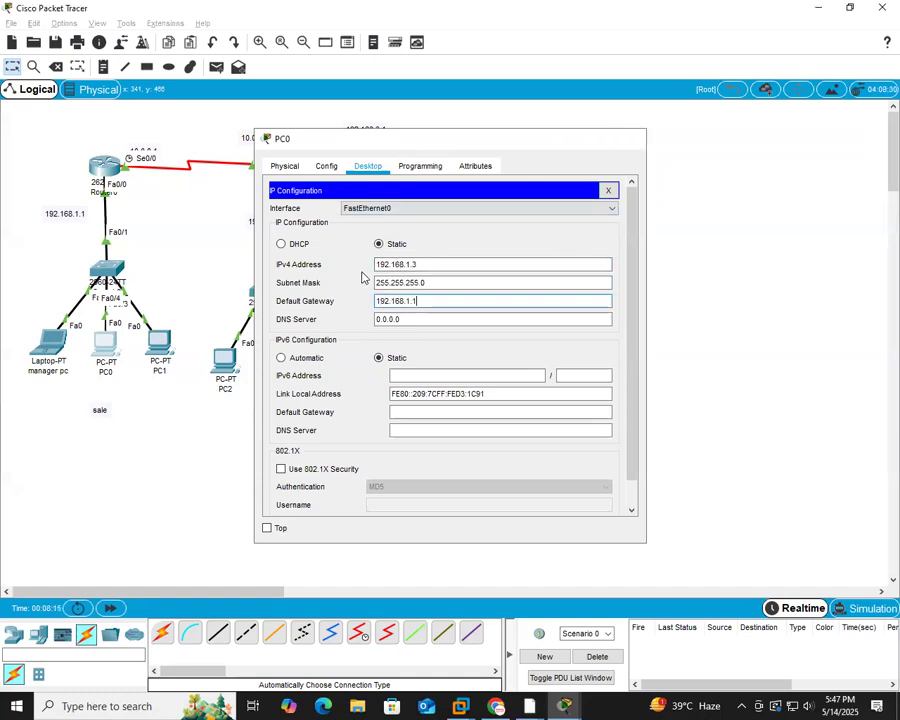
Step: Configure PC1 with static IP address 192.168.1.4, mask 255.255.255.0 and default gateway 192.168.1.1
{"action": "left_click", "coordinate": [160, 345]}
{"action": "left_click", "coordinate": [372, 167]}
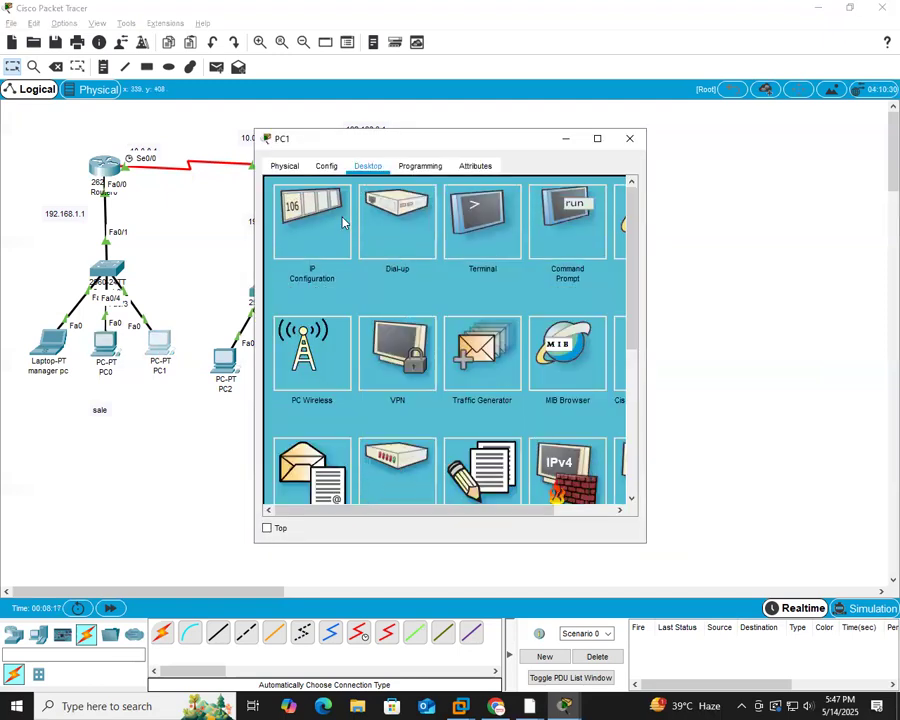
{"action": "left_click", "coordinate": [340, 222]}
{"action": "left_click", "coordinate": [406, 261]}
{"action": "type", "text": "192.168.1.4"}
{"action": "key", "text": "Tab"}
{"action": "key", "text": "Tab"}
{"action": "type", "text": "19"}
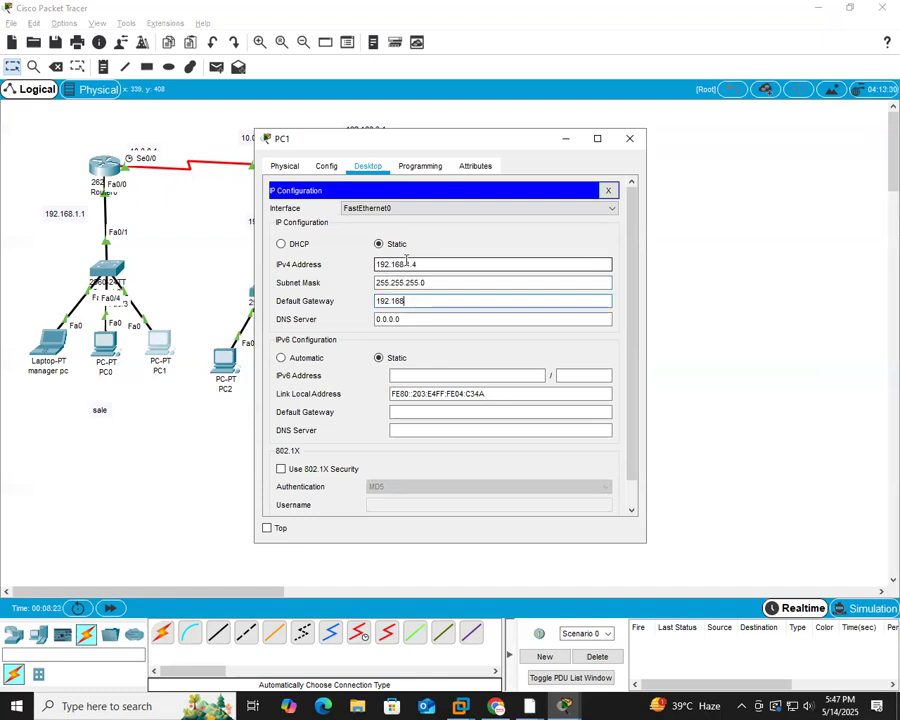
{"action": "type", "text": "2.168.1.1"}
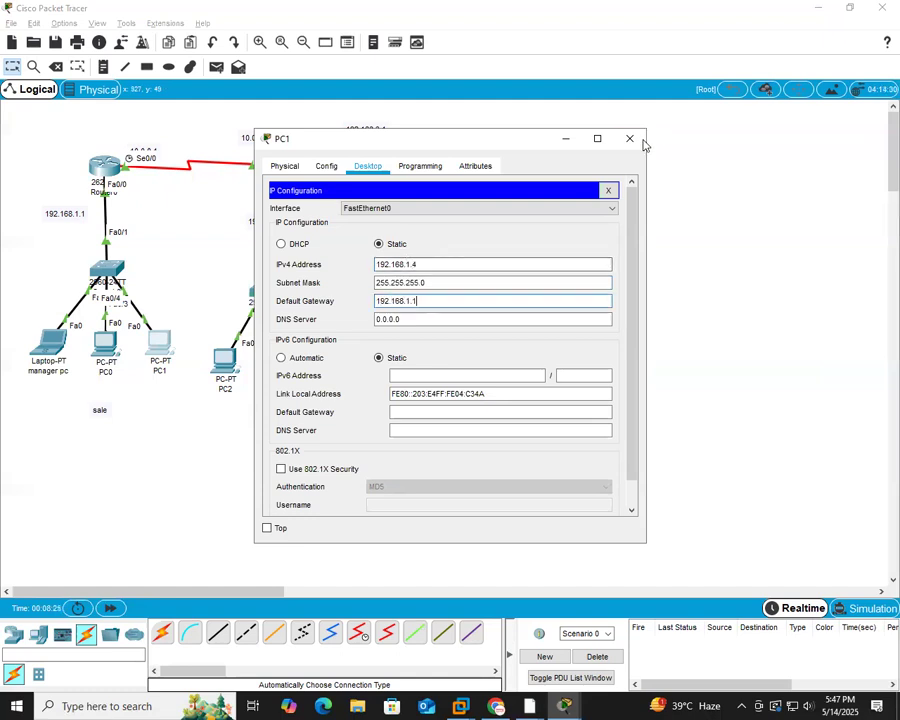
{"action": "left_click", "coordinate": [629, 137]}
Step: Configure PC2 with static IP address 192.168.2.2, mask 255.255.255.0 and the default gateway of Router1's LAN
{"action": "left_click", "coordinate": [235, 368]}
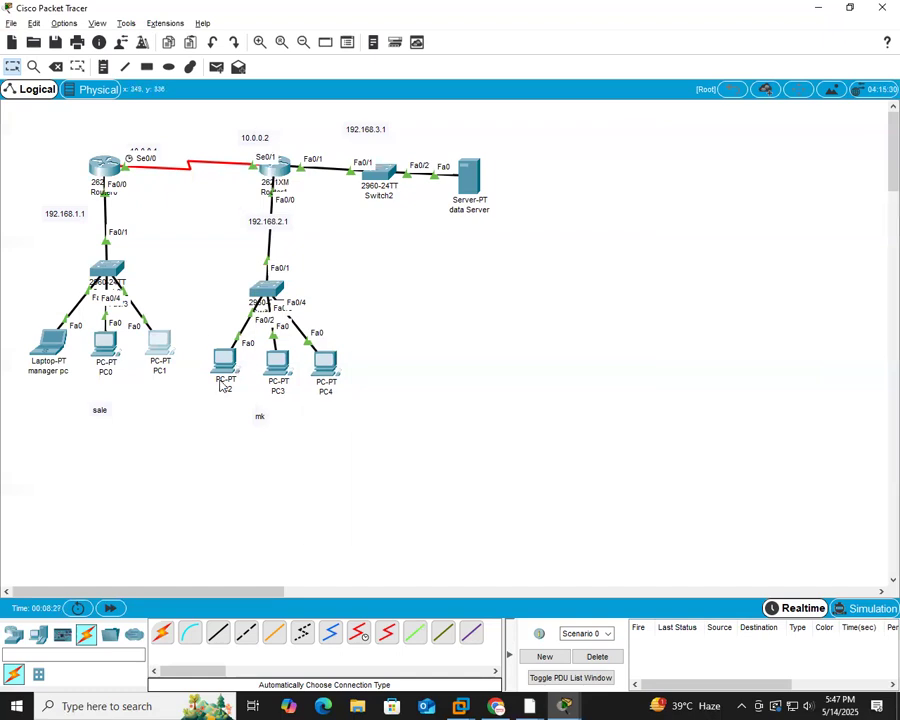
{"action": "left_click", "coordinate": [368, 166]}
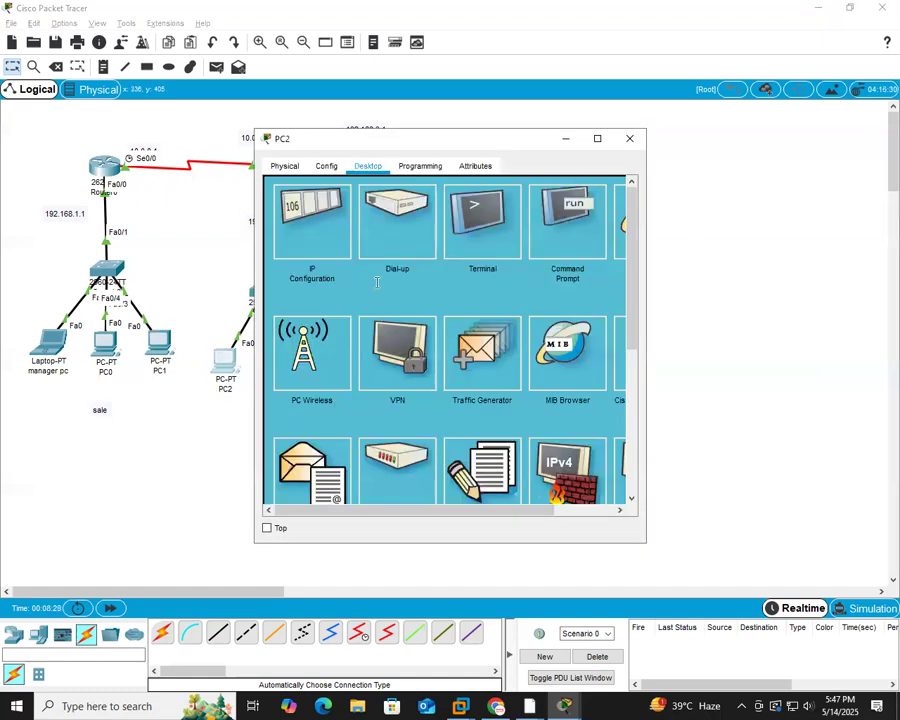
{"action": "left_click", "coordinate": [310, 212]}
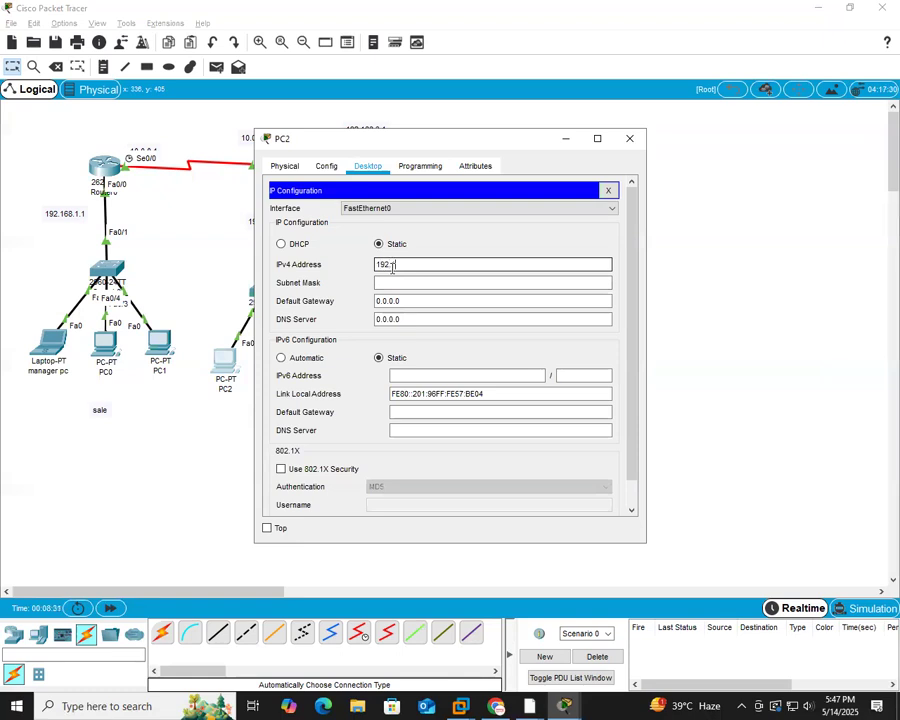
{"action": "type", "text": "192.168.2.2"}
{"action": "key", "text": "Tab"}
{"action": "key", "text": "Tab"}
{"action": "type", "text": "19"}
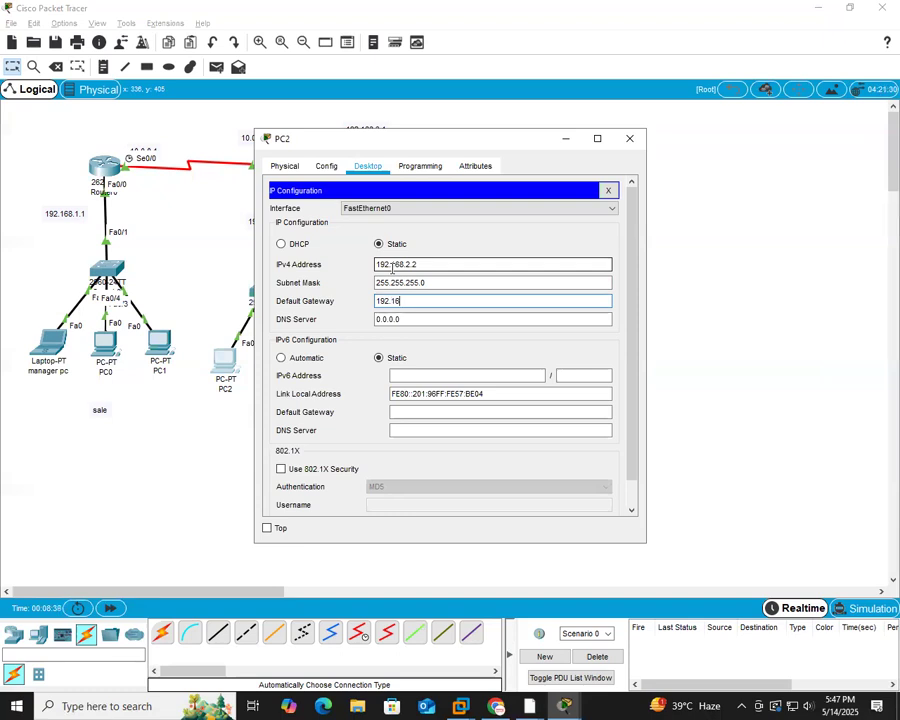
{"action": "left_click", "coordinate": [629, 139]}
Step: Configure PC3 with static IP address 192.168.2.3, mask 255.255.255.0 and default gateway 192.168.2.1
{"action": "left_click", "coordinate": [285, 343]}
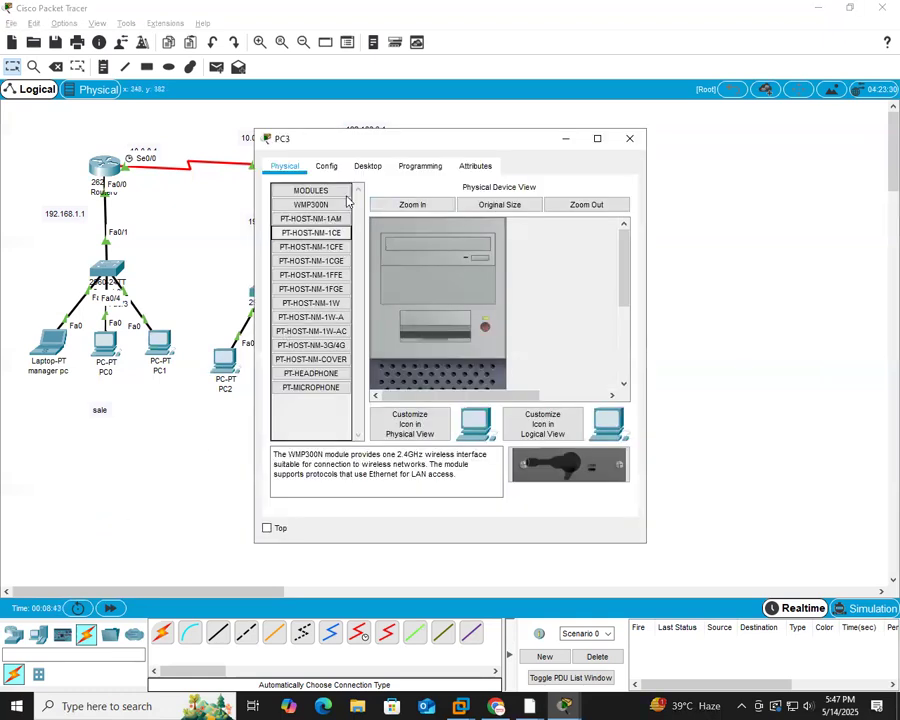
{"action": "left_click", "coordinate": [368, 167]}
{"action": "left_click", "coordinate": [306, 212]}
{"action": "left_click", "coordinate": [412, 264]}
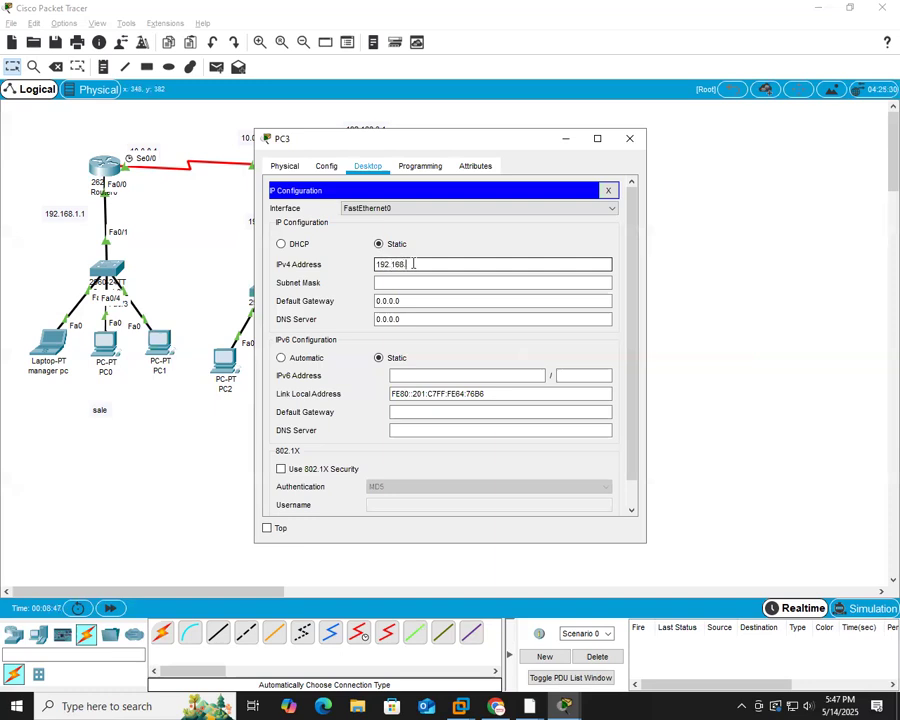
{"action": "key", "text": "Tab"}
{"action": "key", "text": "Tab"}
{"action": "type", "text": "192."}
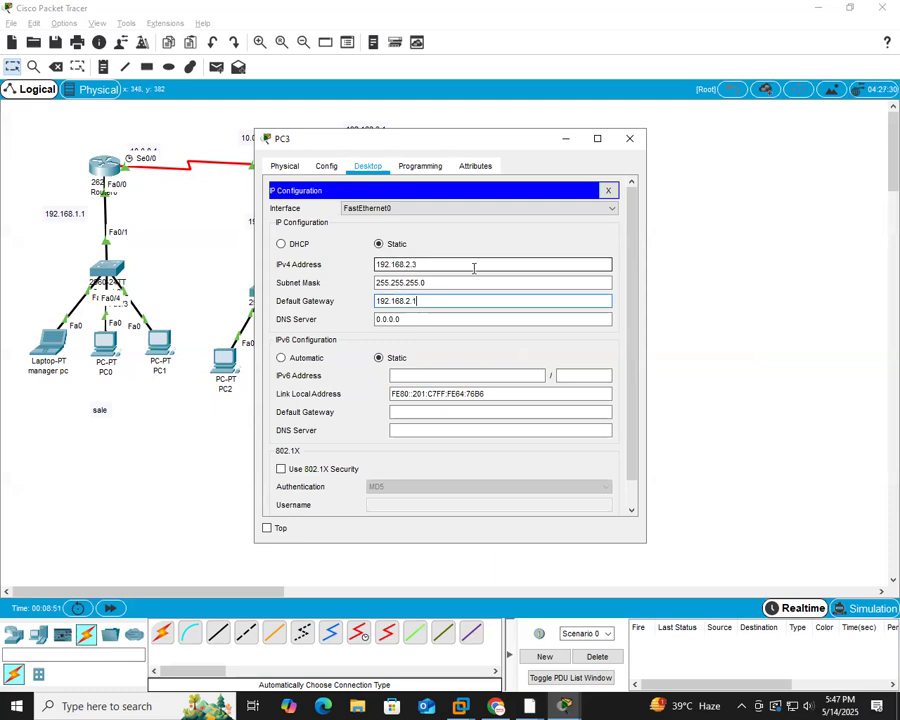
Step: Configure the data Server with static IP address 192.168.3.2, mask 255.255.255.0 and default gateway 192.168.3.1
{"action": "left_click", "coordinate": [629, 138]}
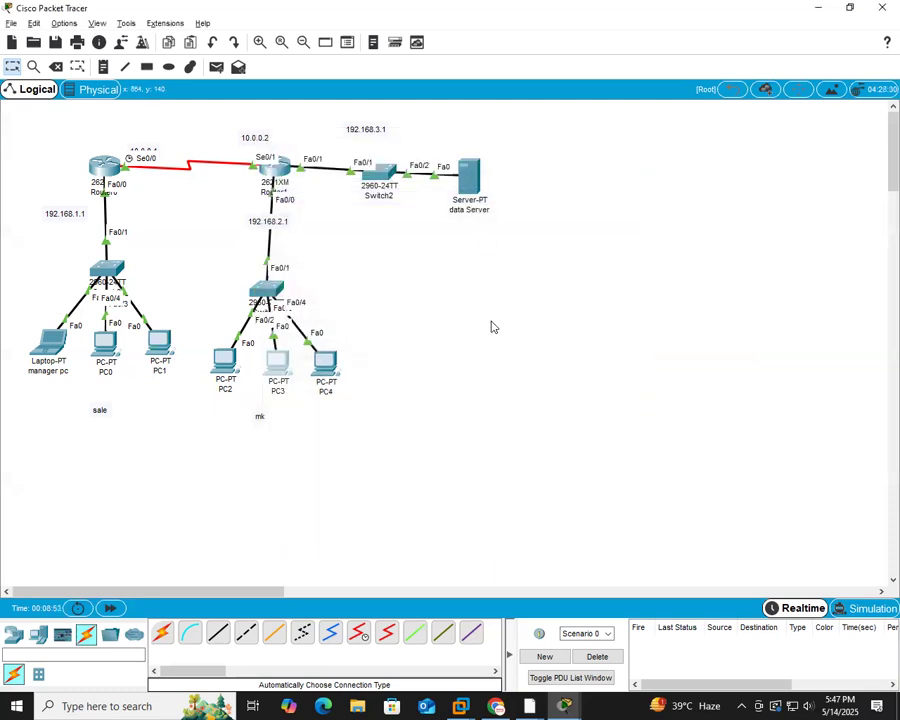
{"action": "left_click", "coordinate": [469, 180]}
{"action": "left_click", "coordinate": [383, 167]}
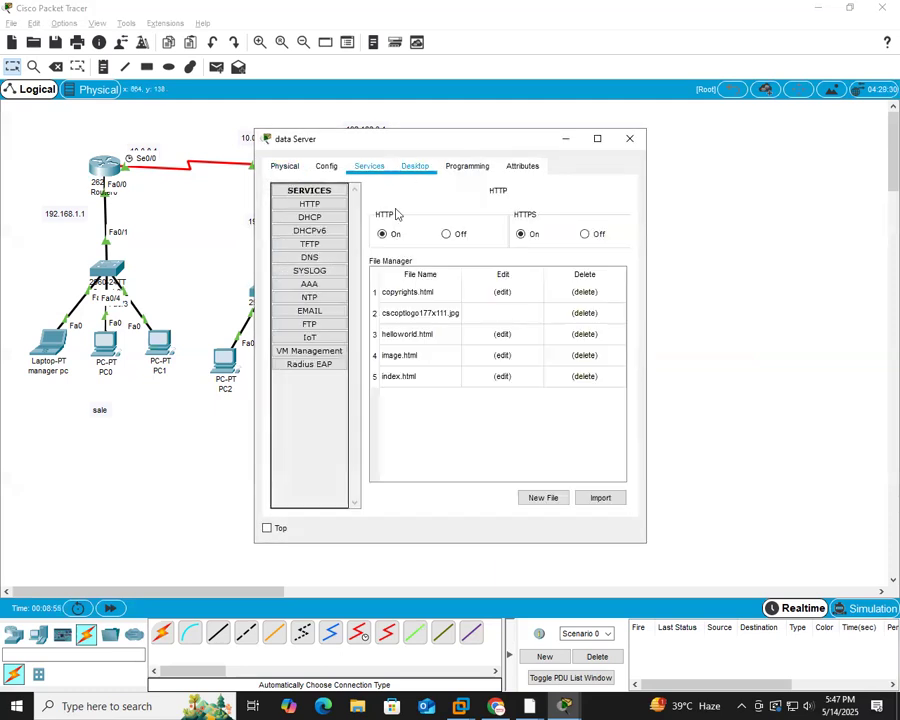
{"action": "left_click", "coordinate": [415, 166]}
{"action": "left_click", "coordinate": [311, 228]}
{"action": "left_click", "coordinate": [449, 247]}
{"action": "type", "text": "192.168.3.2"}
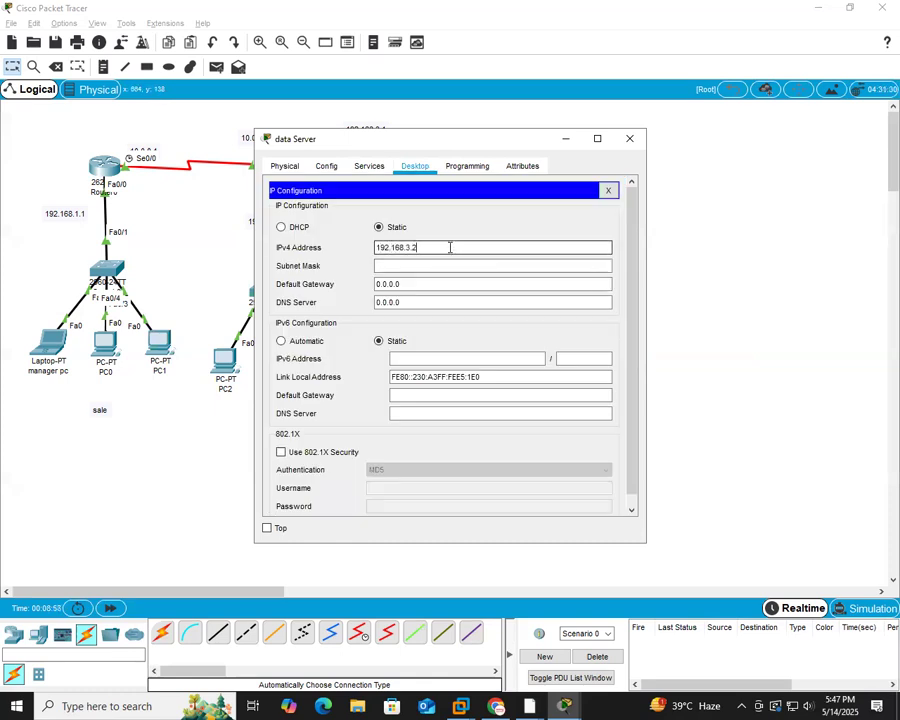
{"action": "key", "text": "Tab"}
{"action": "key", "text": "Tab"}
{"action": "type", "text": "1"}
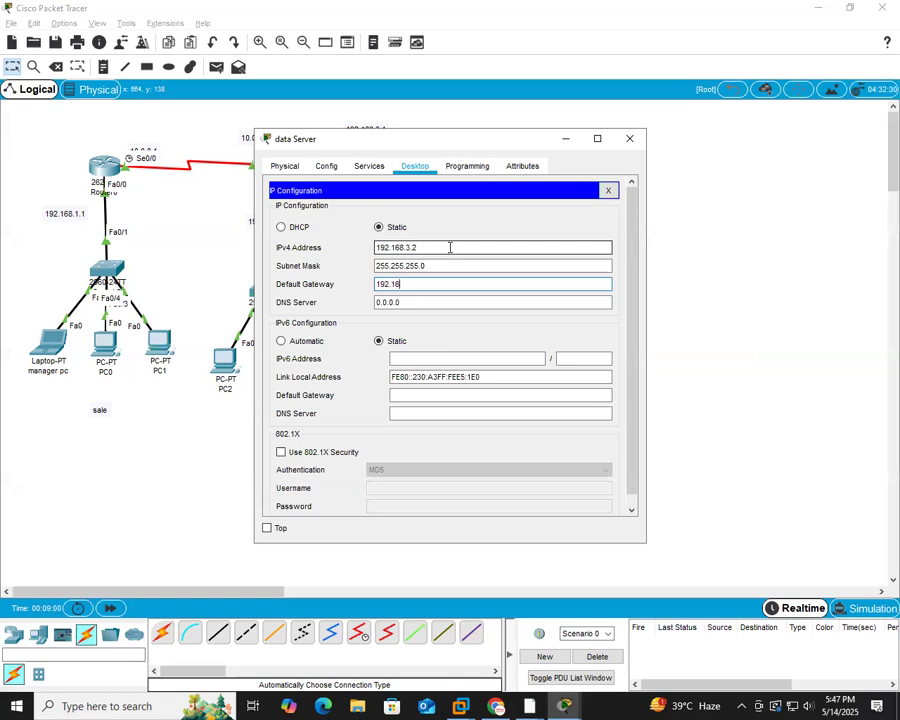
{"action": "left_click", "coordinate": [630, 138]}
Step: Test connectivity by sending a simple PDU twice from the manager pc laptop to the data Server
{"action": "left_click", "coordinate": [216, 66]}
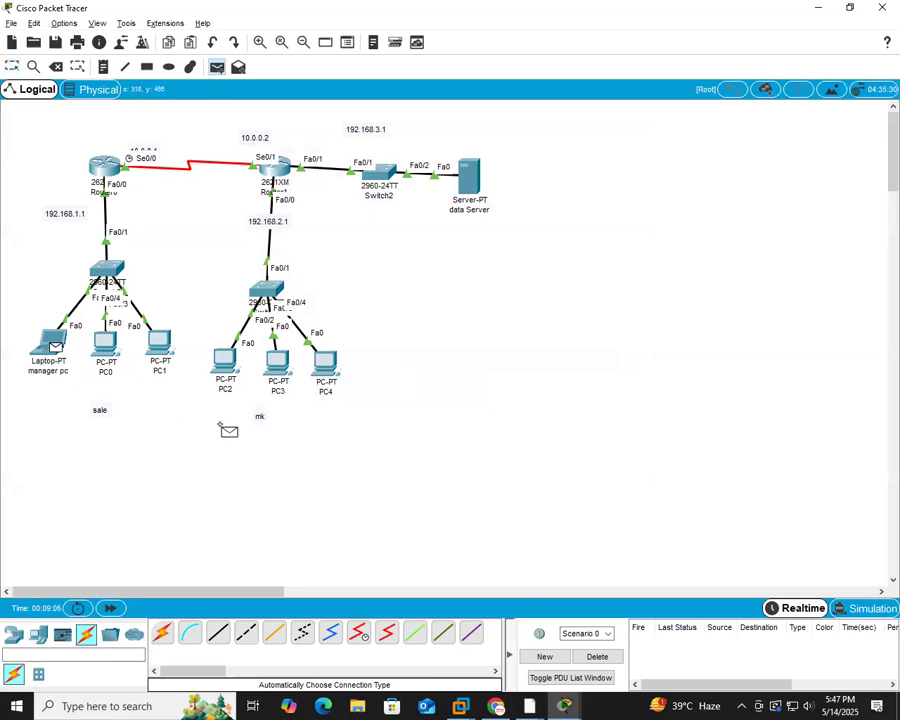
{"action": "left_click", "coordinate": [48, 345]}
{"action": "left_click", "coordinate": [470, 182]}
{"action": "left_click", "coordinate": [216, 66]}
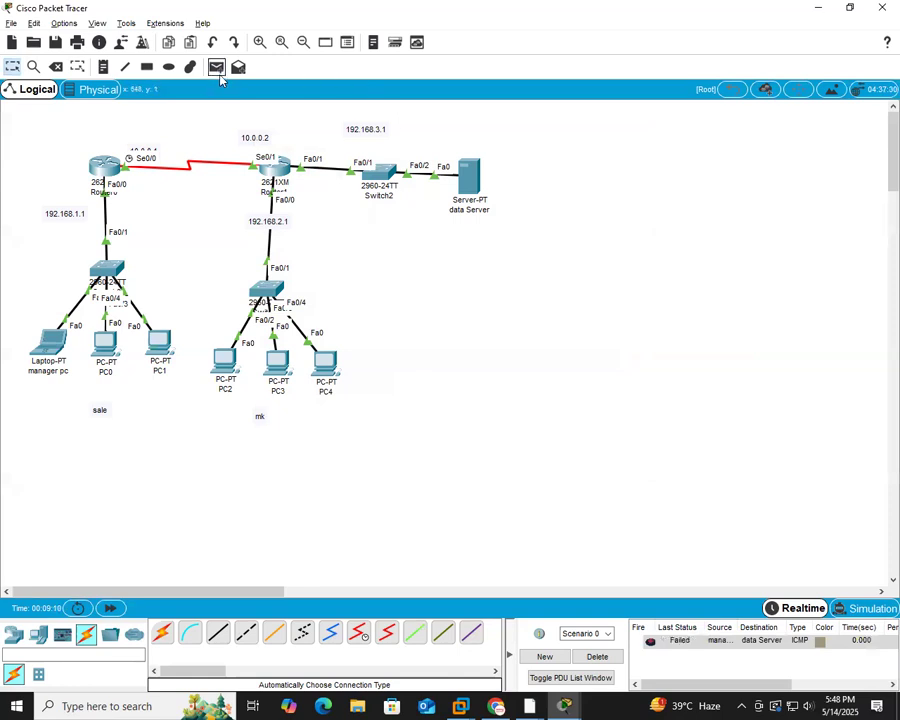
{"action": "left_click", "coordinate": [50, 345]}
{"action": "left_click", "coordinate": [474, 181]}
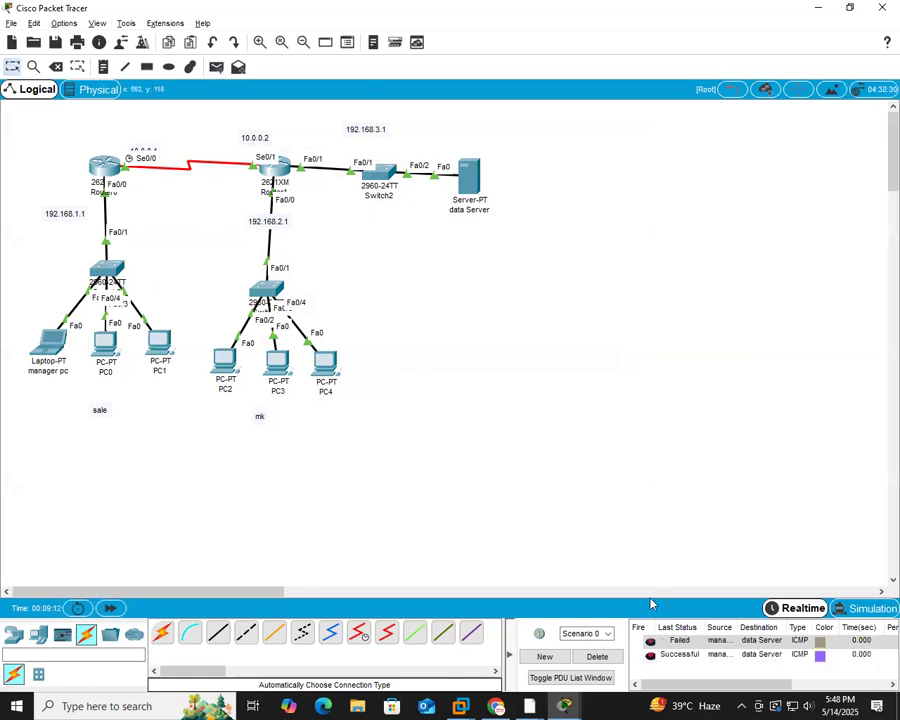
Step: Clear the PDU list and send one simple PDU each from PC0 and PC1 to the data Server
{"action": "left_click", "coordinate": [606, 660]}
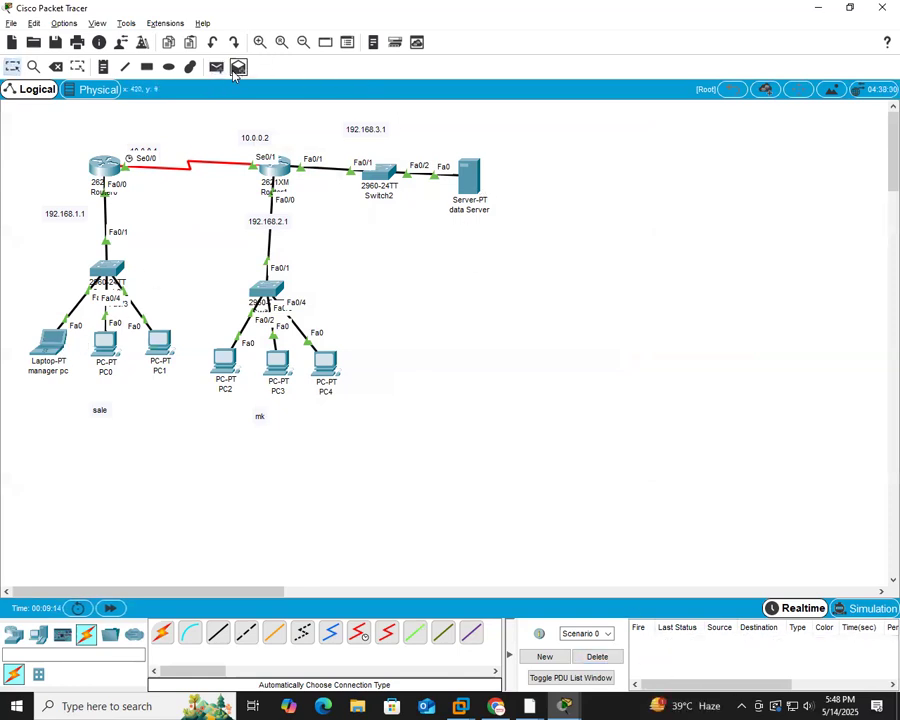
{"action": "left_click", "coordinate": [216, 66]}
{"action": "left_click", "coordinate": [106, 345]}
{"action": "left_click", "coordinate": [476, 177]}
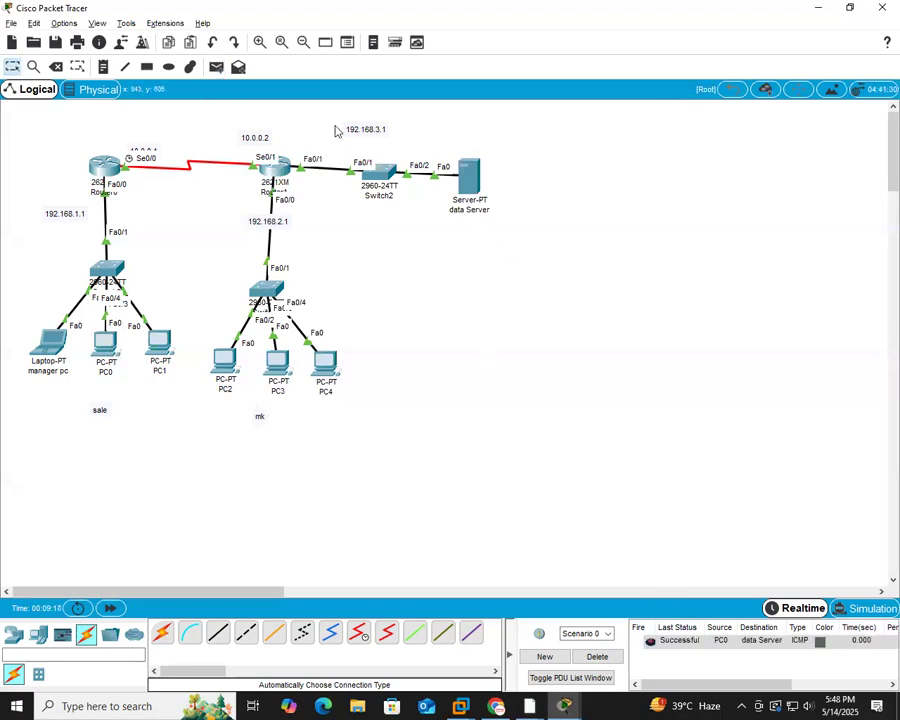
{"action": "left_click", "coordinate": [159, 344]}
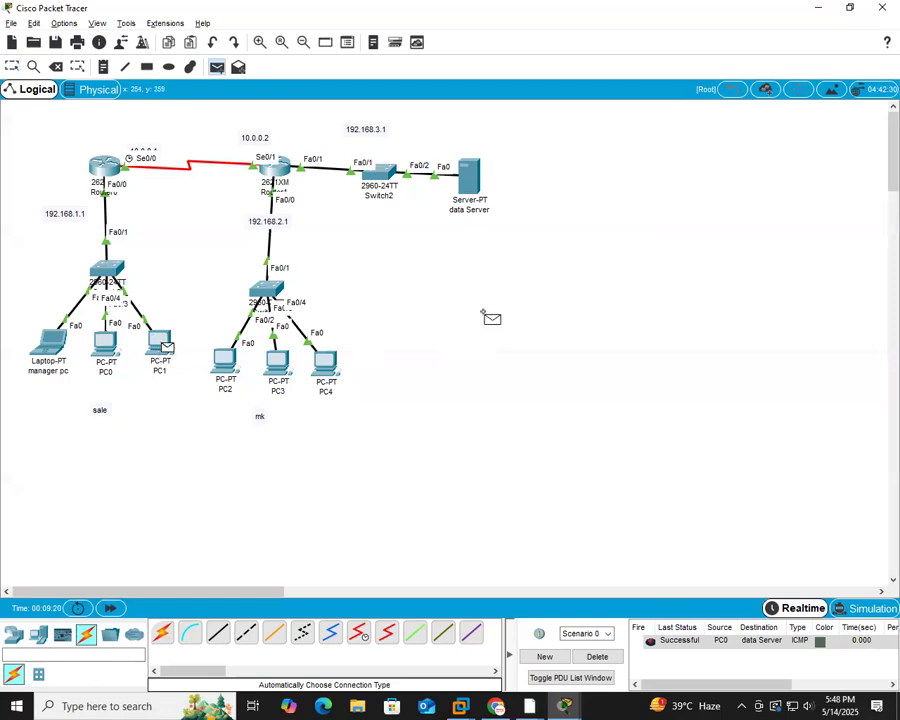
{"action": "left_click", "coordinate": [476, 186]}
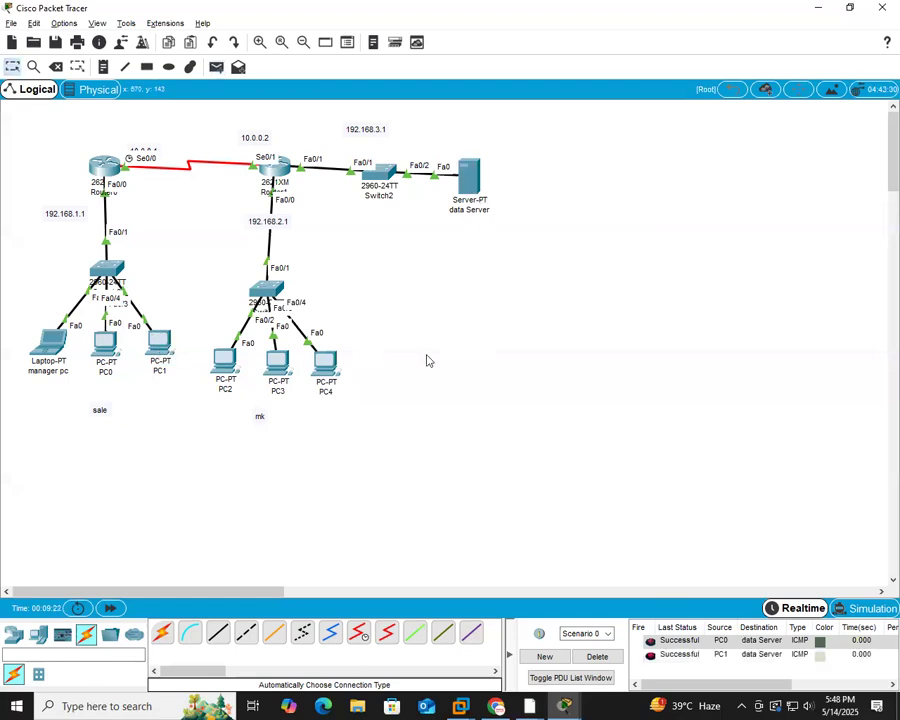
Step: Test inter-LAN connectivity with simple PDUs from PC0 to PC2 and from PC1 to PC2, clearing the PDU list between them
{"action": "left_click", "coordinate": [216, 66]}
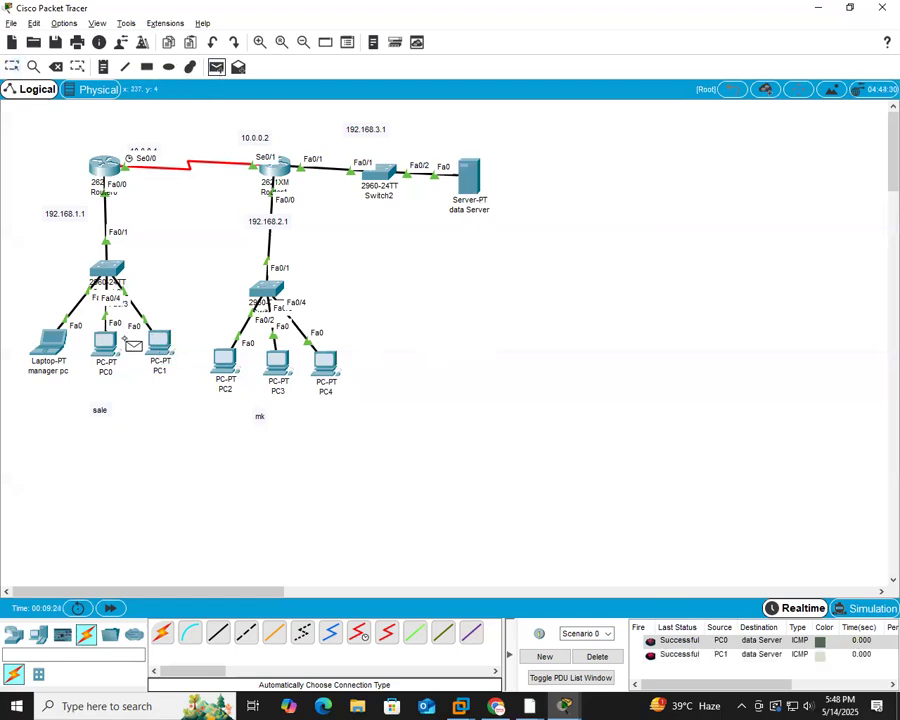
{"action": "left_click", "coordinate": [106, 345]}
{"action": "left_click", "coordinate": [234, 370]}
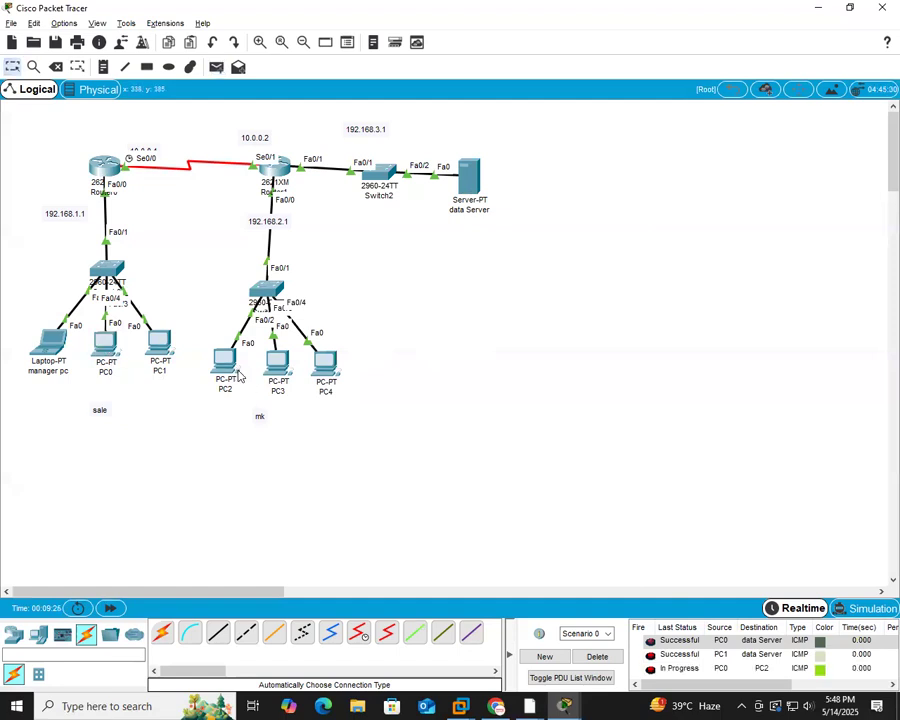
{"action": "left_click", "coordinate": [600, 657]}
{"action": "left_click", "coordinate": [216, 66]}
{"action": "left_click", "coordinate": [160, 345]}
{"action": "left_click", "coordinate": [232, 366]}
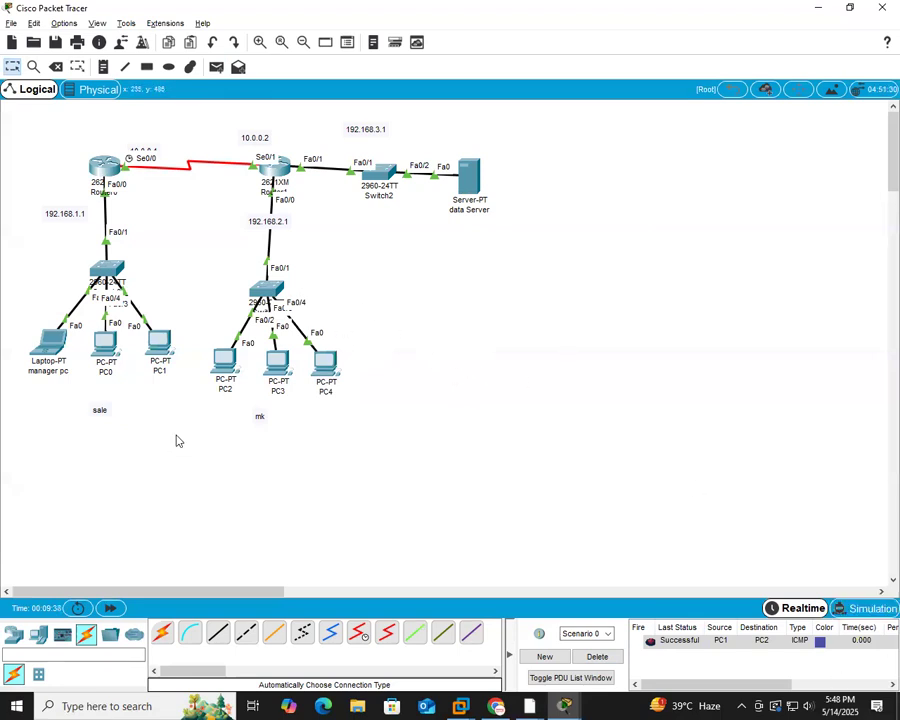
{"action": "left_click_drag", "start_coordinate": [73, 408], "coordinate": [26, 338]}
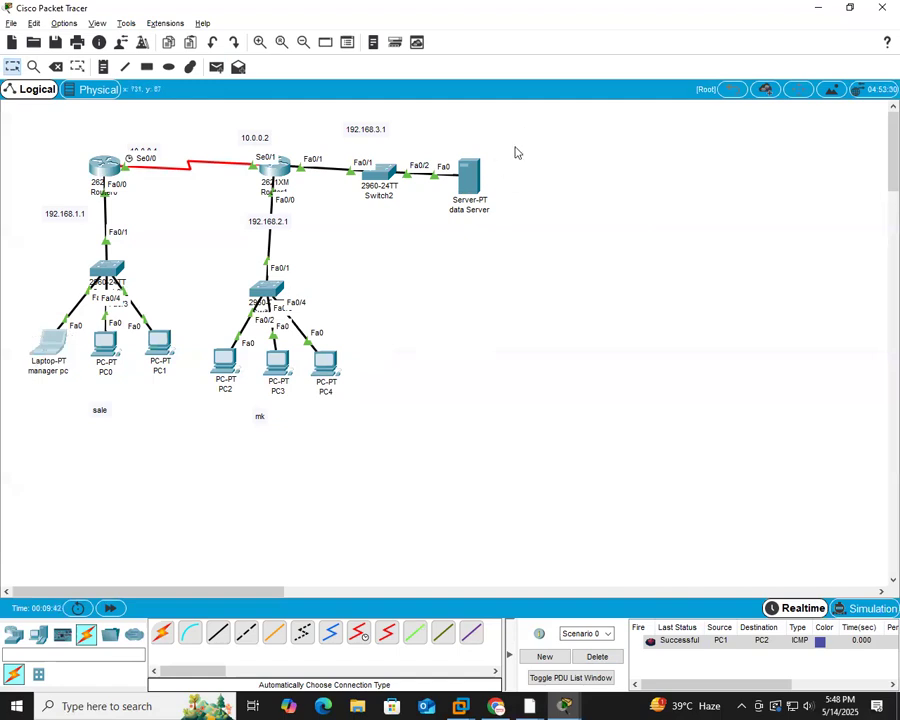
{"action": "left_click_drag", "start_coordinate": [516, 152], "coordinate": [447, 249]}
{"action": "left_click_drag", "start_coordinate": [164, 399], "coordinate": [72, 238]}
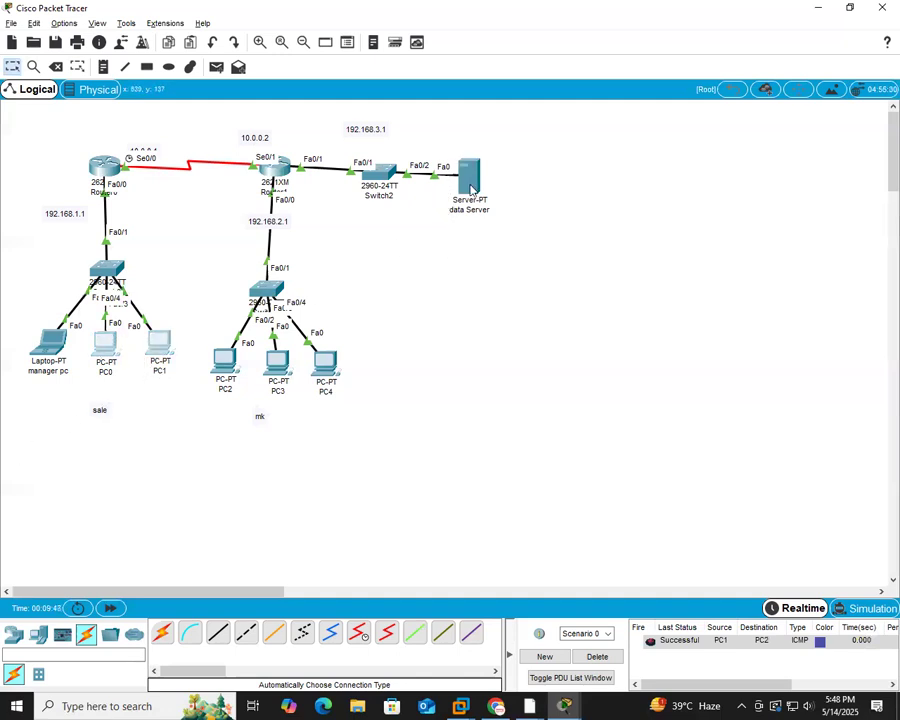
{"action": "mouse_move", "coordinate": [465, 197]}
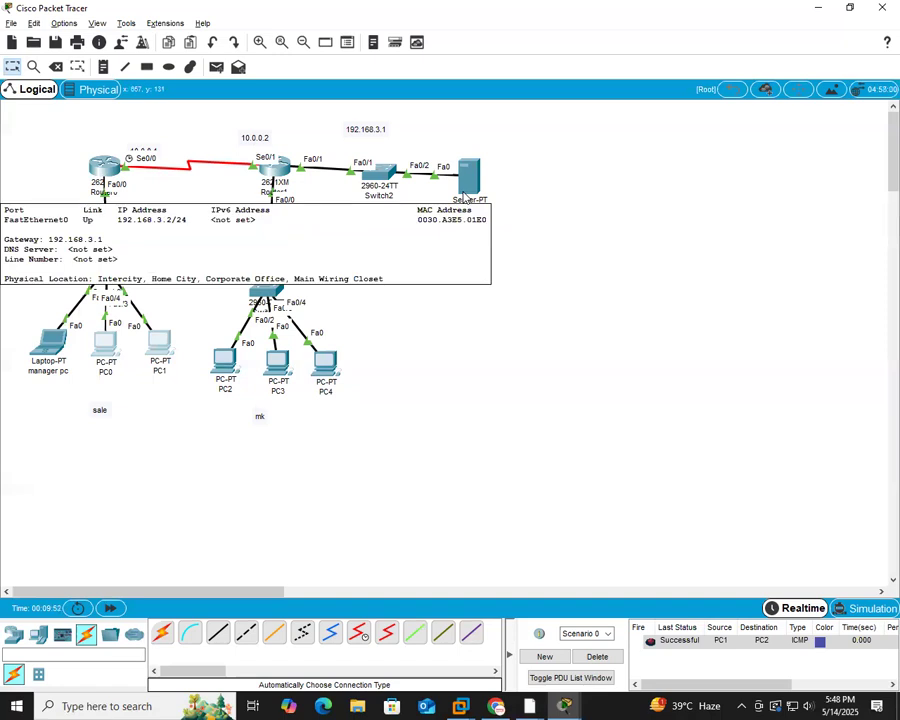
{"action": "left_click_drag", "start_coordinate": [414, 433], "coordinate": [205, 378]}
{"action": "left_click_drag", "start_coordinate": [536, 134], "coordinate": [447, 258]}
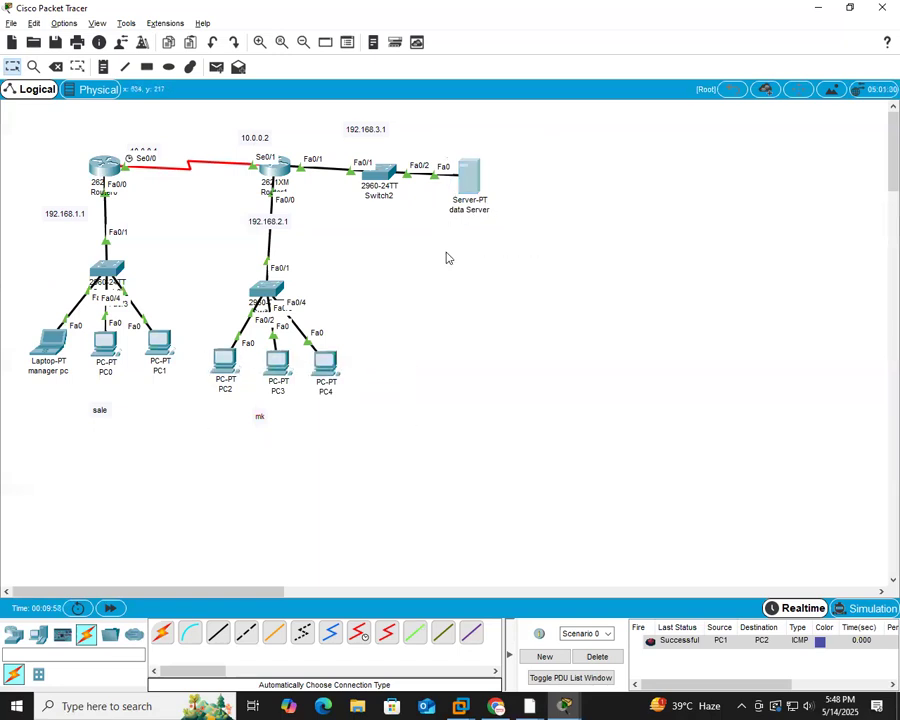
{"action": "left_click_drag", "start_coordinate": [155, 392], "coordinate": [107, 337]}
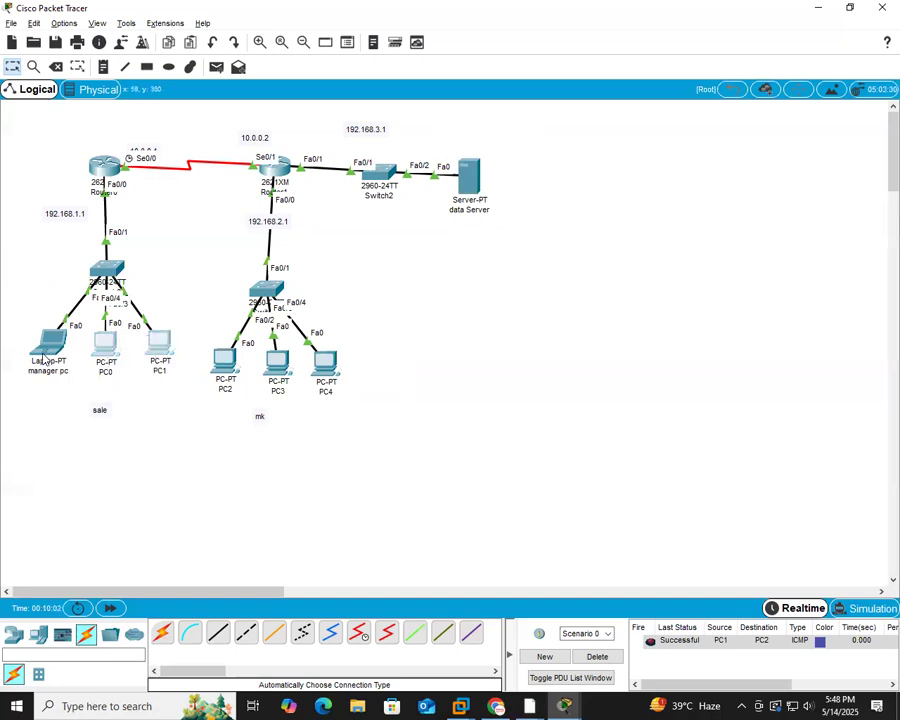
{"action": "mouse_move", "coordinate": [43, 358]}
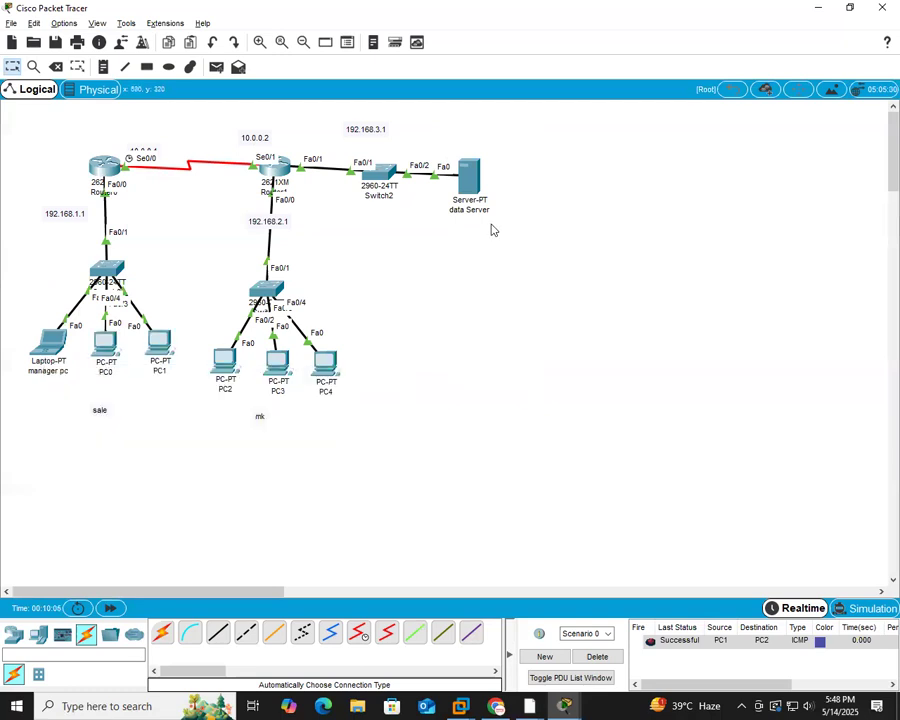
{"action": "left_click_drag", "start_coordinate": [520, 154], "coordinate": [427, 215]}
{"action": "left_click_drag", "start_coordinate": [314, 222], "coordinate": [290, 188]}
Step: On Router1, add a standard access-list 1 entry in global configuration mode permitting host 192.168.1.2
{"action": "left_click", "coordinate": [290, 188]}
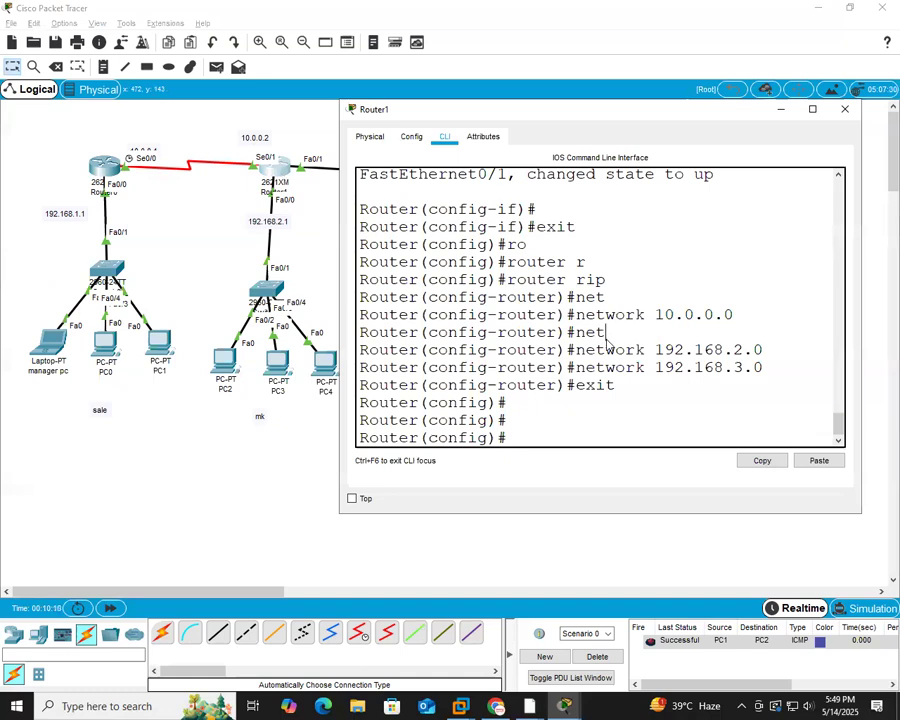
{"action": "type", "text": "acc"}
{"action": "key", "text": "Tab"}
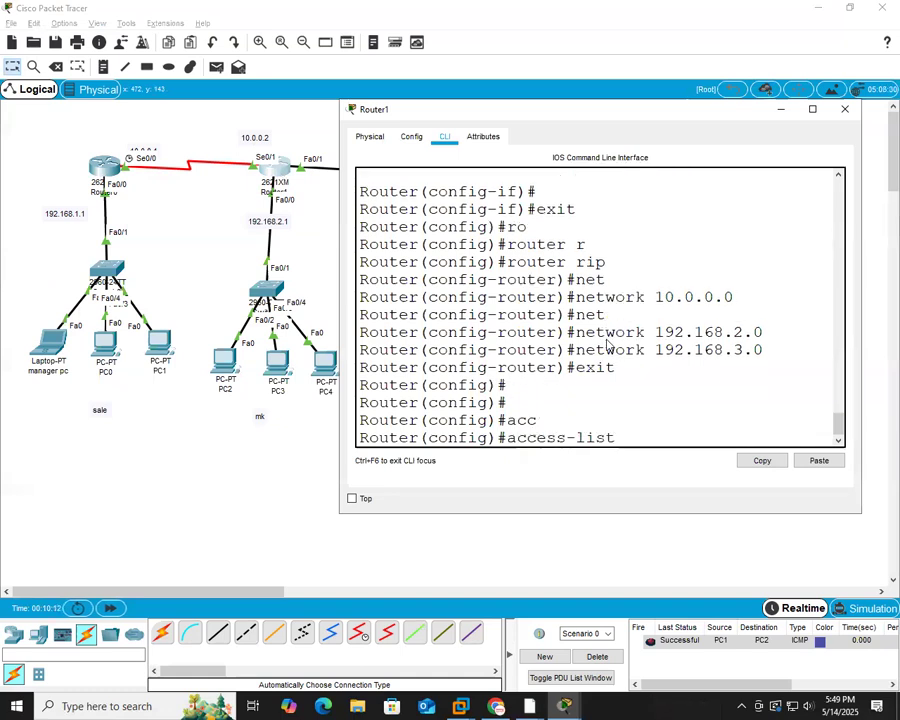
{"action": "type", "text": "1 pe"}
{"action": "key", "text": "Tab"}
{"action": "type", "text": "host 192.168.1.2"}
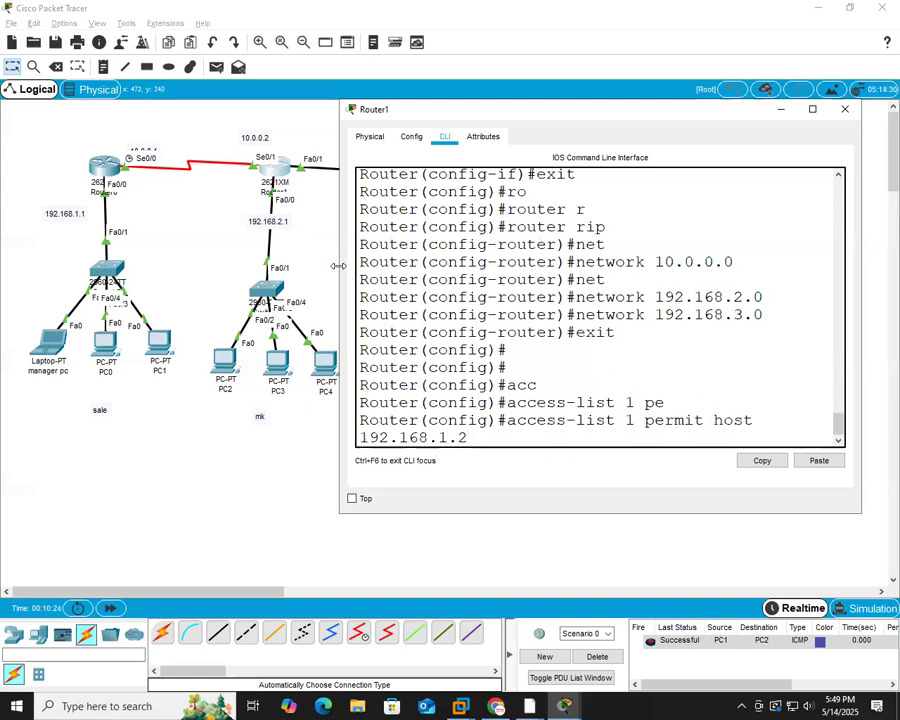
{"action": "left_click_drag", "start_coordinate": [339, 266], "coordinate": [283, 266]}
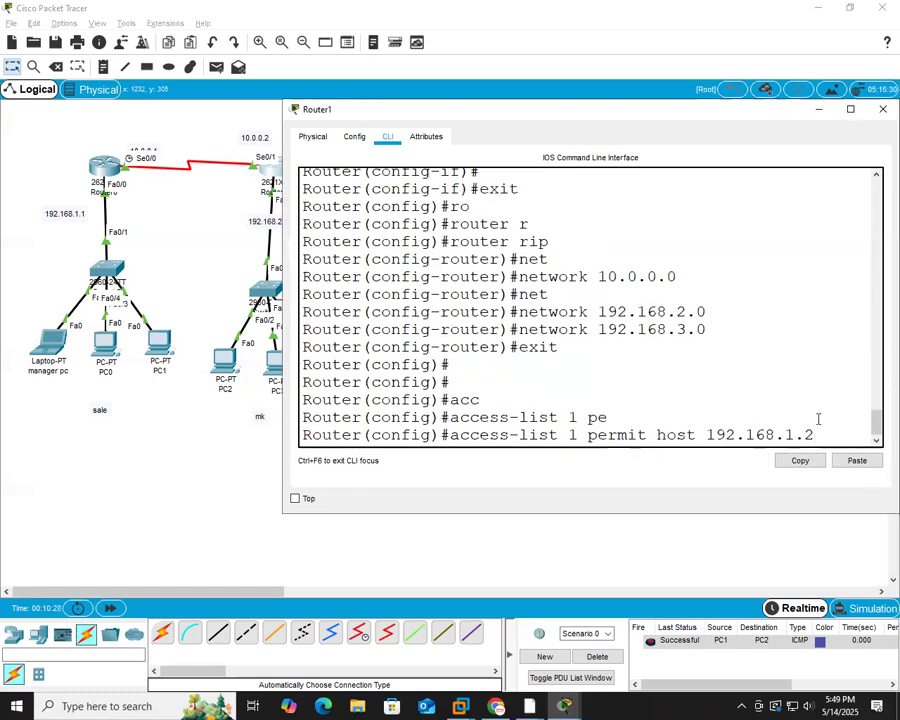
{"action": "key", "text": "Return"}
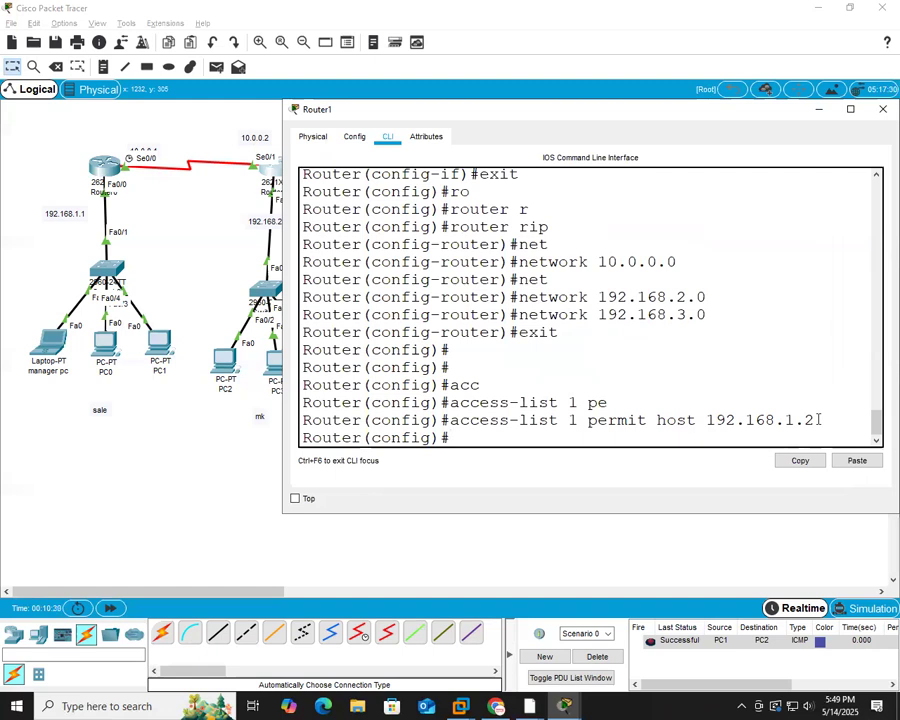
Step: Add an access-list 1 entry on Router1 denying network 192.168.1.0 with wildcard mask 0.0.0.255
{"action": "type", "text": "acc"}
{"action": "key", "text": "Tab"}
{"action": "type", "text": "1 de"}
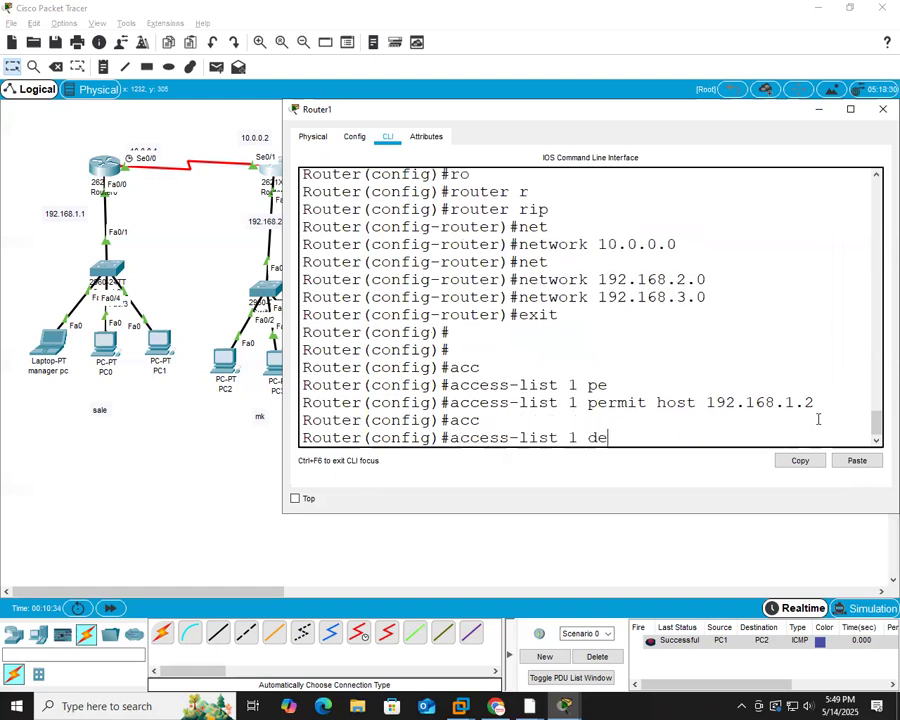
{"action": "key", "text": "Tab"}
{"action": "type", "text": "19"}
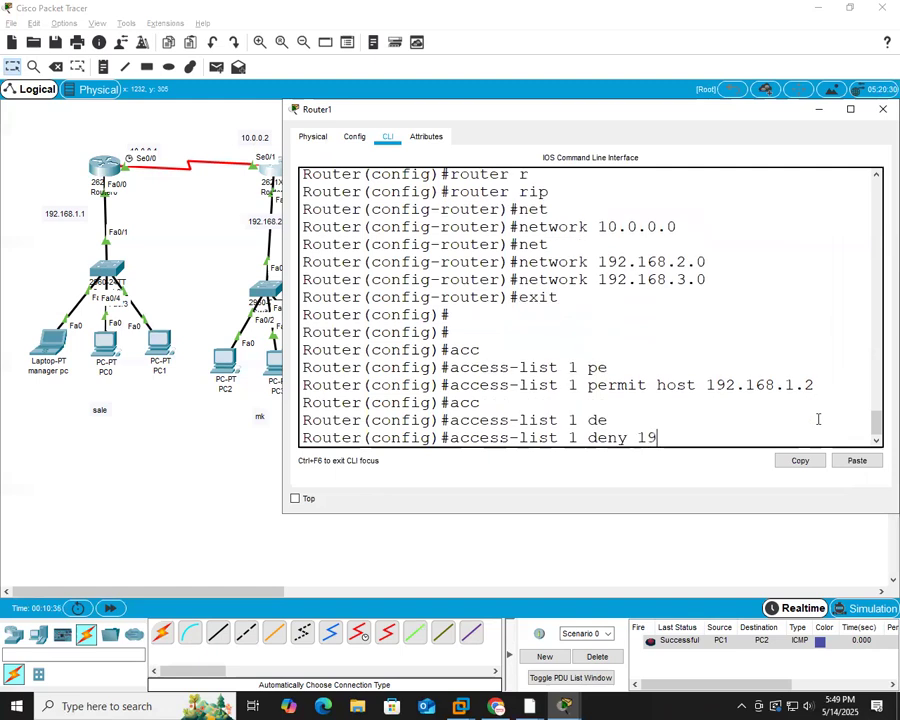
{"action": "type", "text": "2.168.1.0 0.0.0.255"}
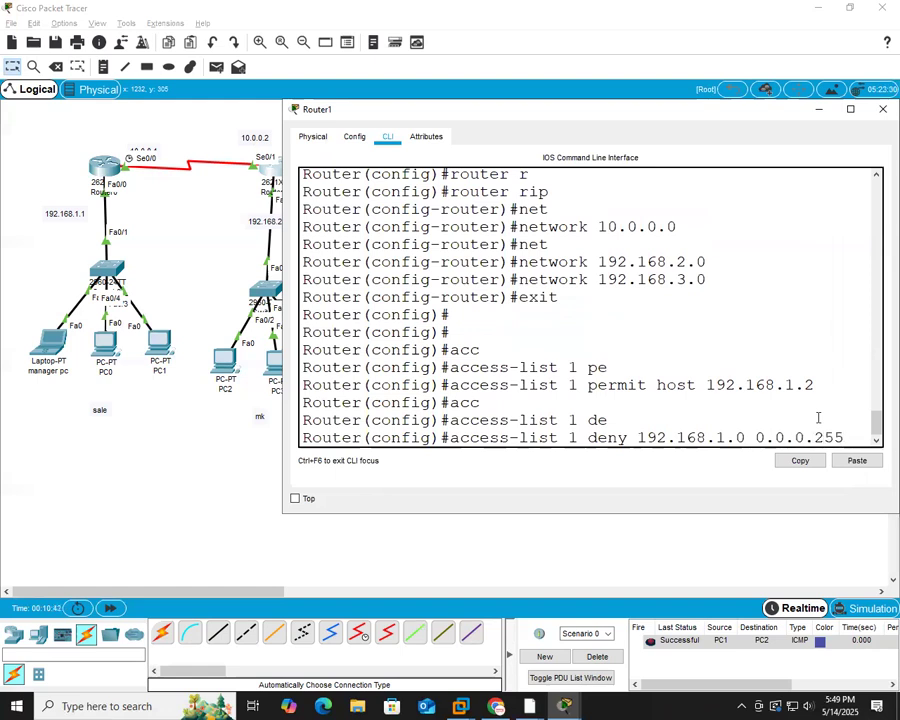
{"action": "key", "text": "Return"}
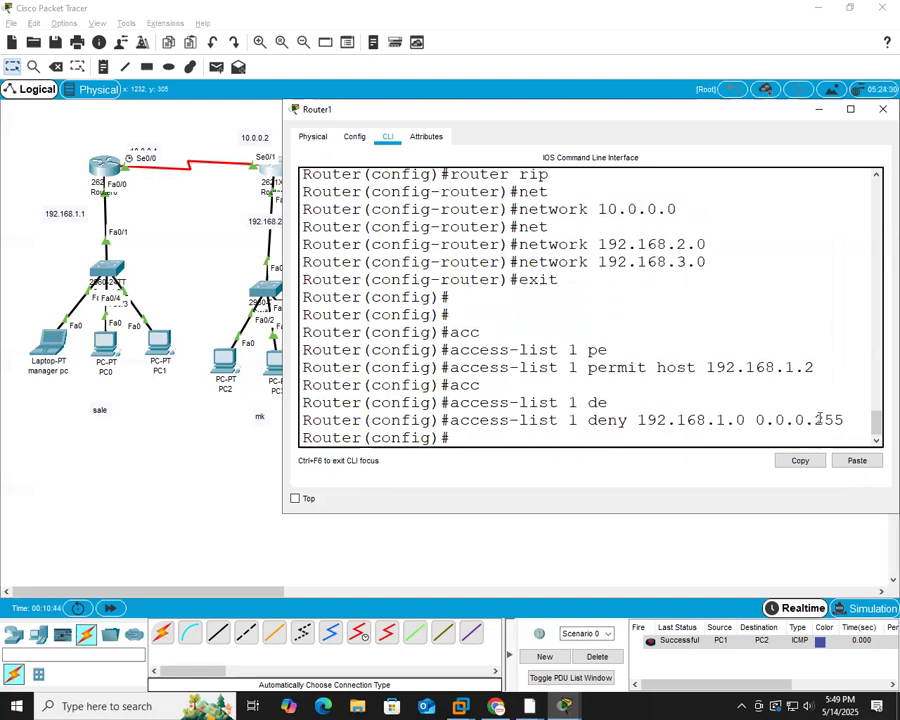
Step: Add an access-list 1 entry on Router1 that permits any other traffic
{"action": "left_click", "coordinate": [819, 109]}
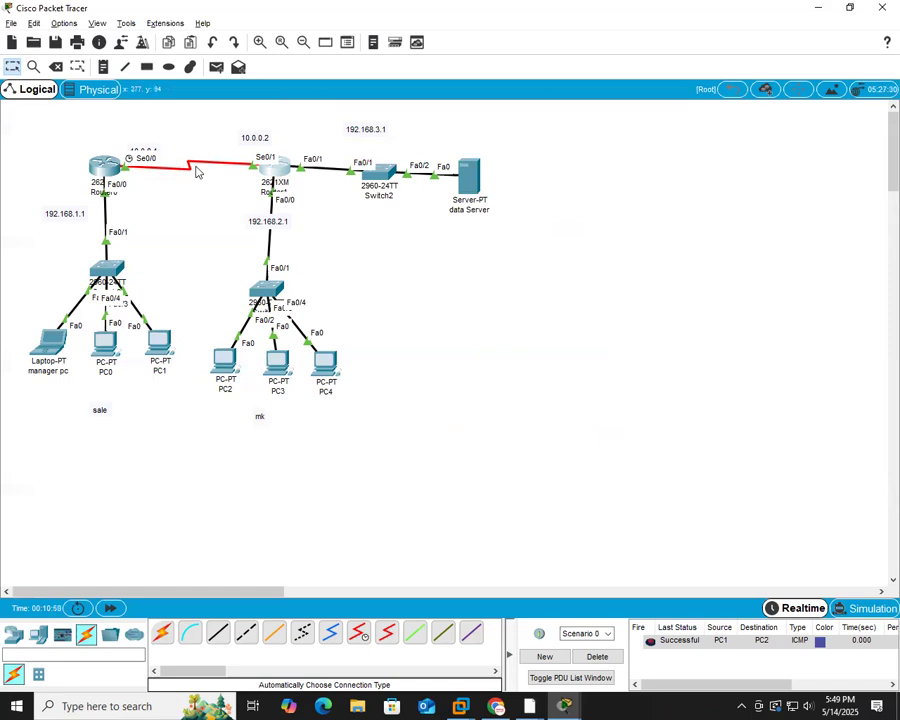
{"action": "left_click", "coordinate": [272, 168]}
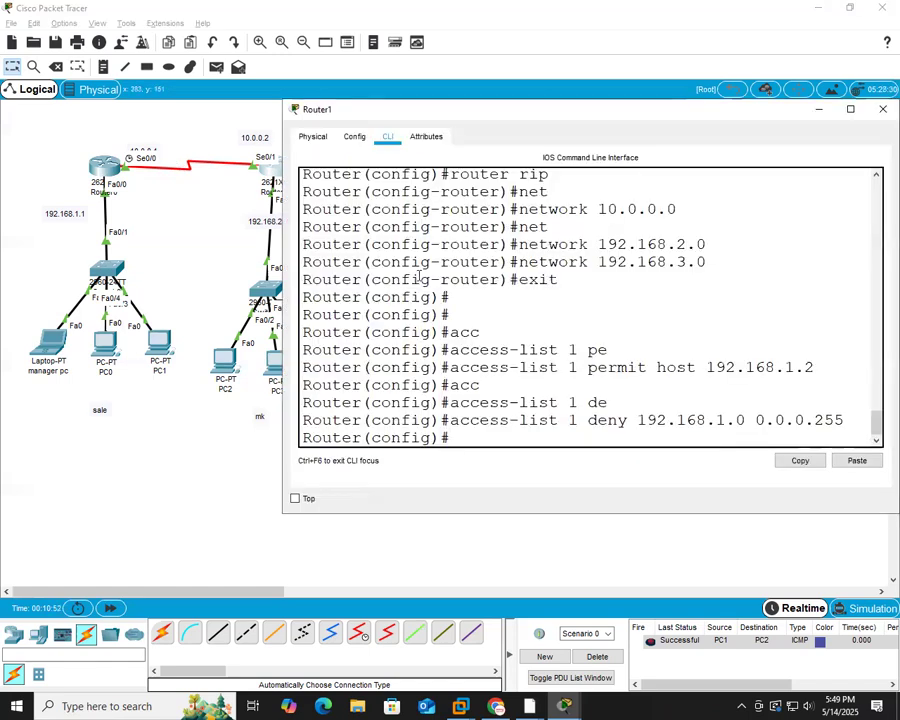
{"action": "type", "text": "acc"}
{"action": "key", "text": "Tab"}
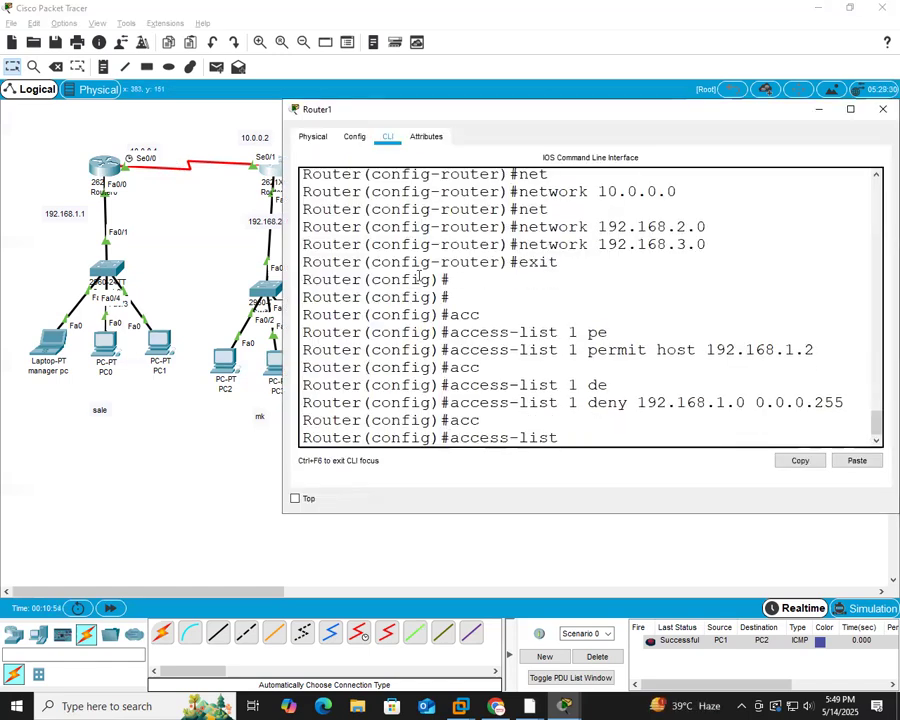
{"action": "type", "text": "1 pe"}
{"action": "key", "text": "Tab"}
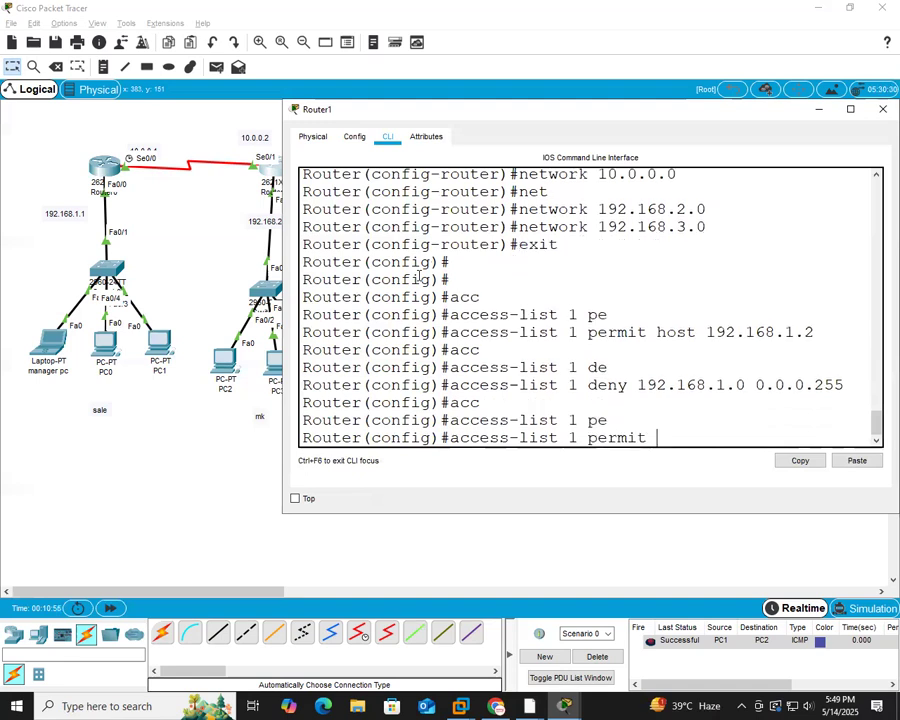
{"action": "type", "text": "an"}
{"action": "key", "text": "Tab"}
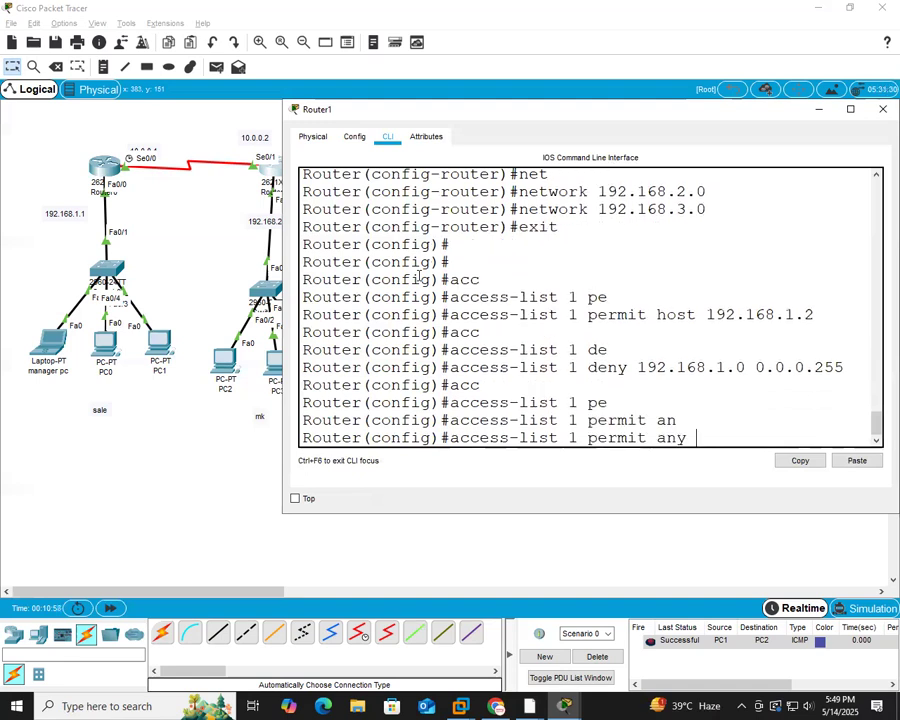
{"action": "key", "text": "Return"}
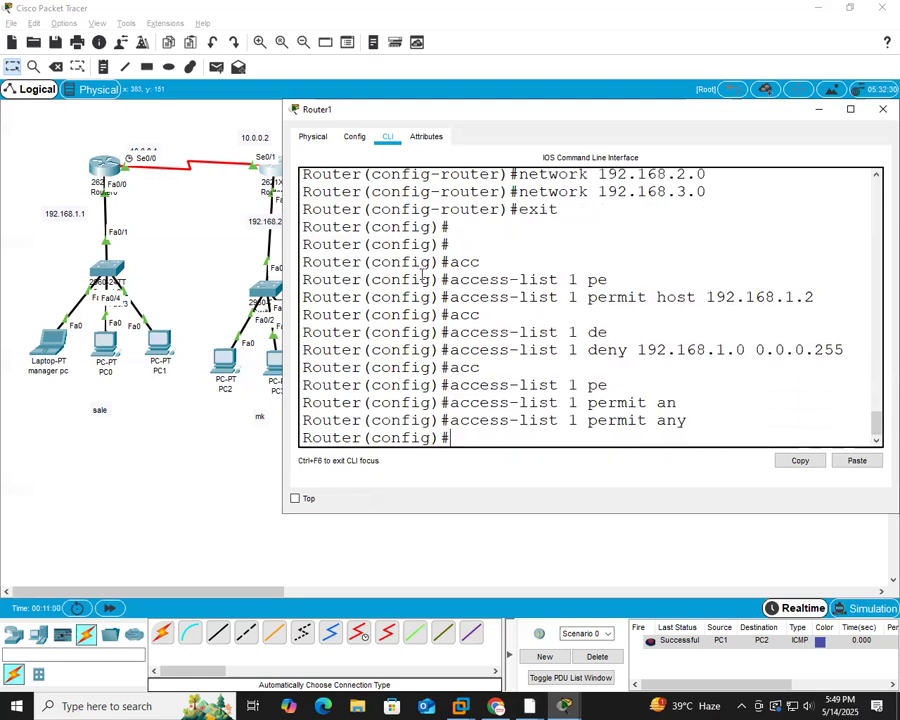
Step: Enter interface configuration mode for FastEthernet 0/1 on Router1, the interface facing the data server
{"action": "type", "text": "int f"}
{"action": "type", "text": "0/0"}
{"action": "type", "text": "1"}
{"action": "key", "text": "alt+F4"}
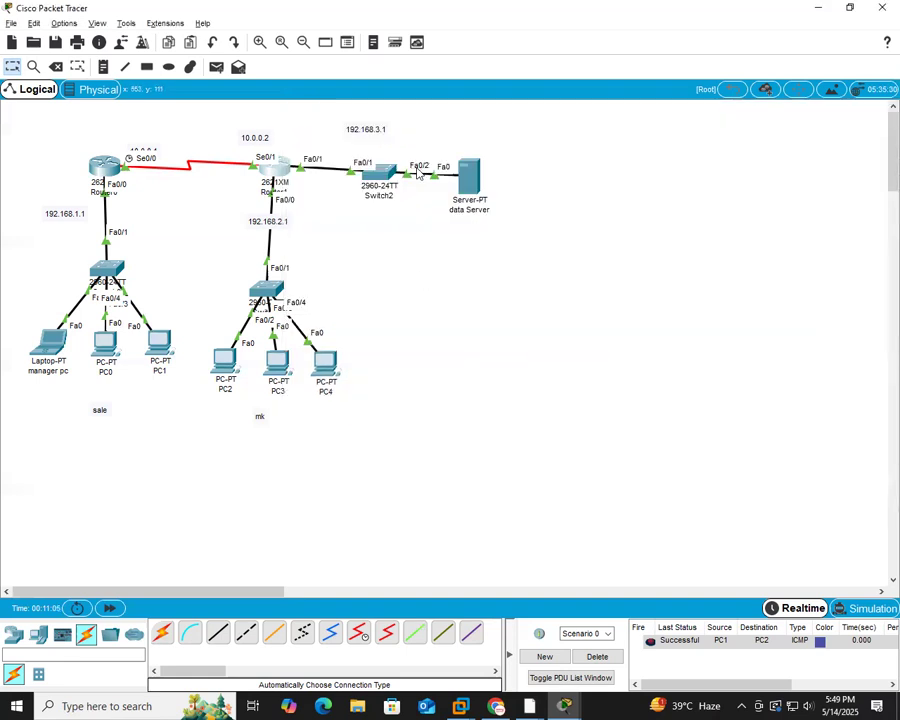
{"action": "left_click_drag", "start_coordinate": [287, 142], "coordinate": [332, 188]}
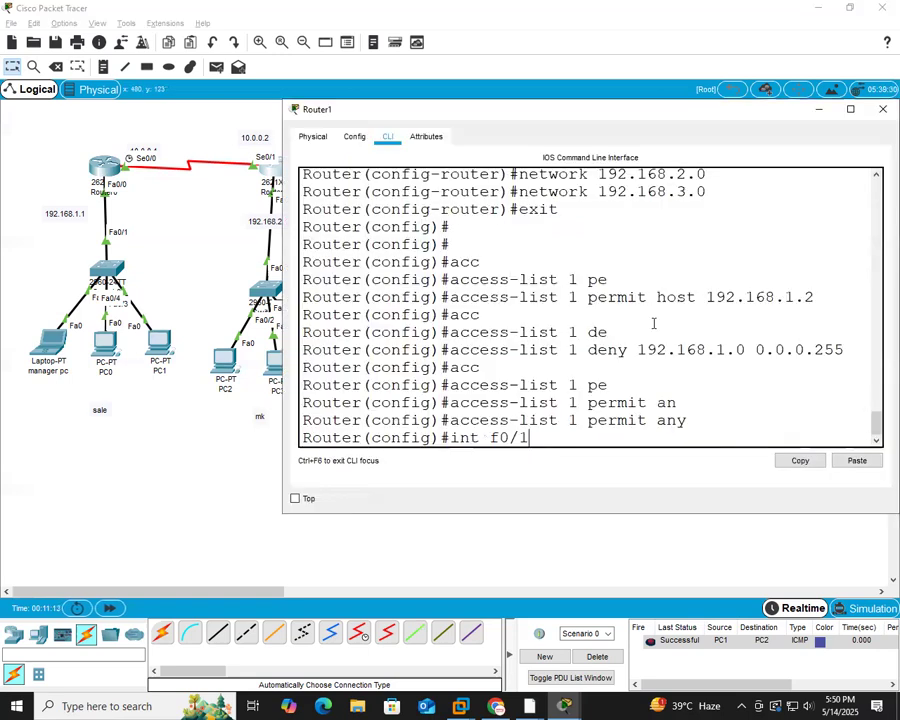
{"action": "key", "text": "Return"}
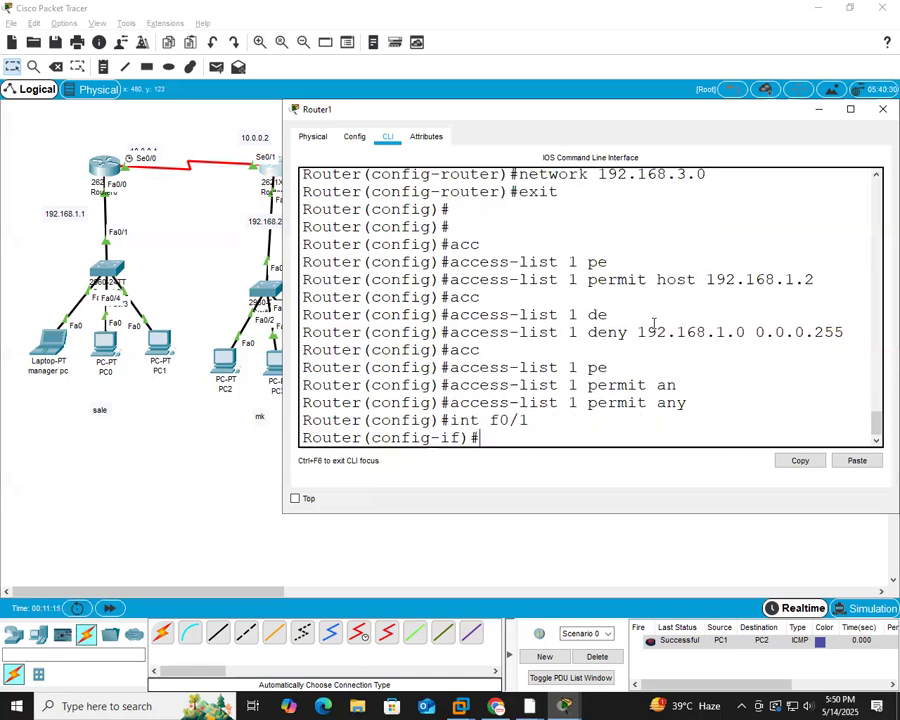
Step: Apply access list 1 to Router1's f0/1 interface in the outbound direction and close the router's window
{"action": "type", "text": "ip acc"}
{"action": "key", "text": "Tab"}
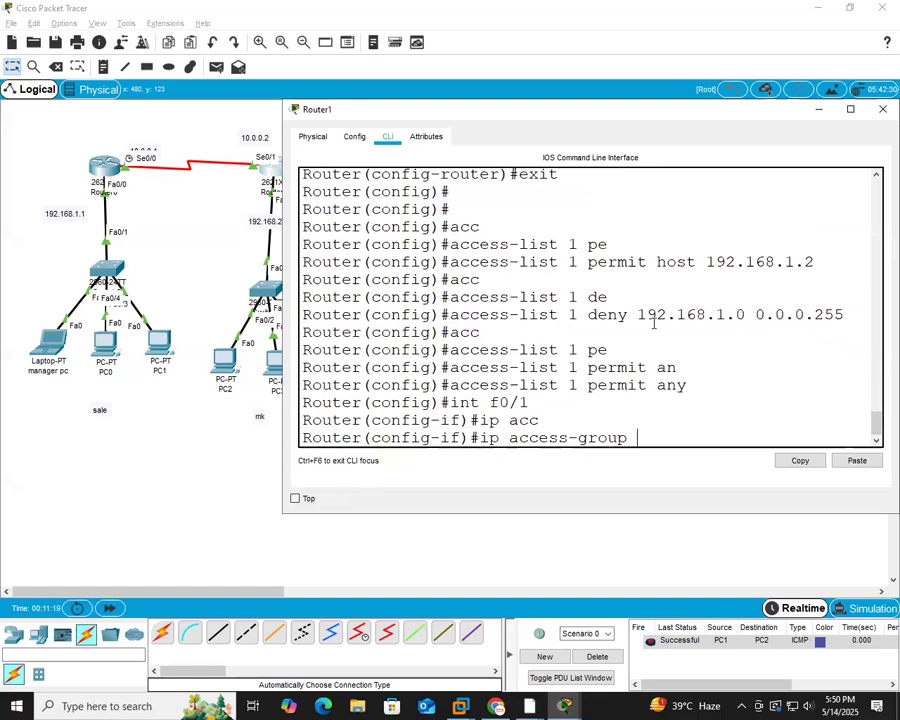
{"action": "type", "text": "1 ou"}
{"action": "key", "text": "Tab"}
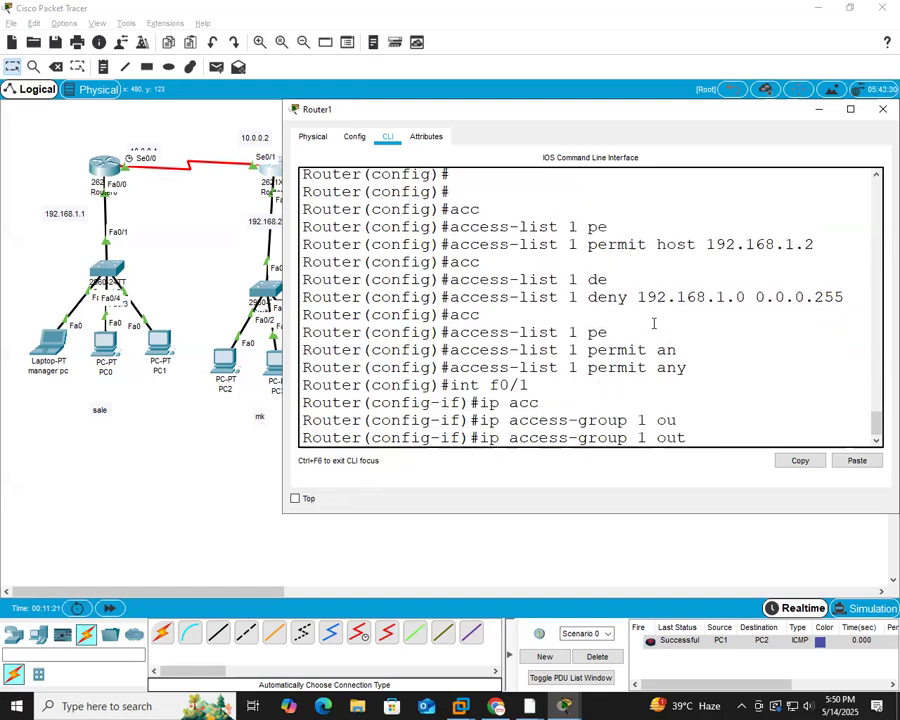
{"action": "key", "text": "Return"}
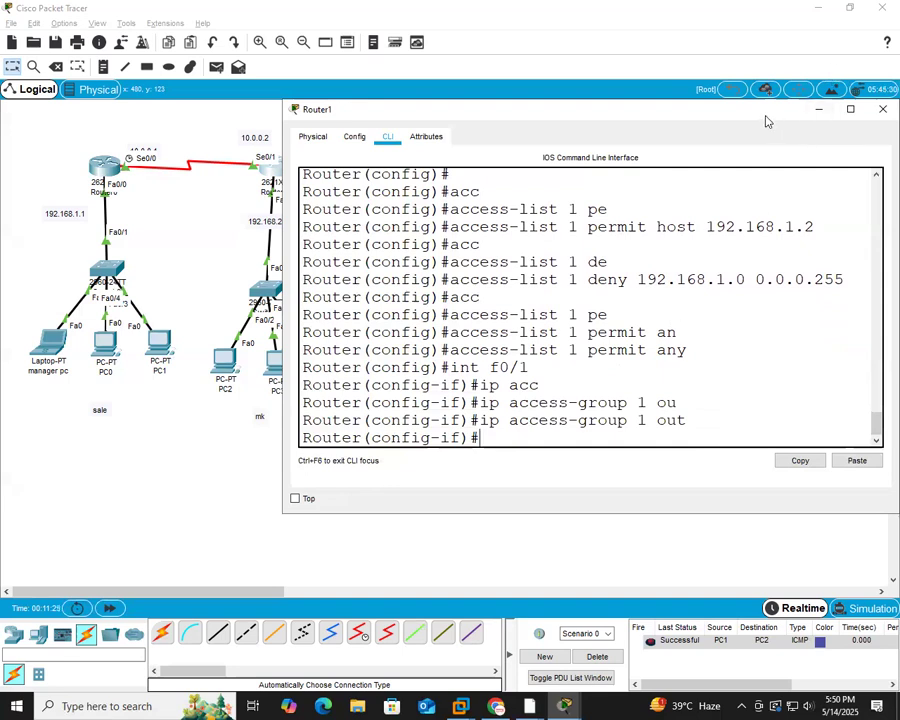
{"action": "left_click_drag", "start_coordinate": [690, 109], "coordinate": [617, 131]}
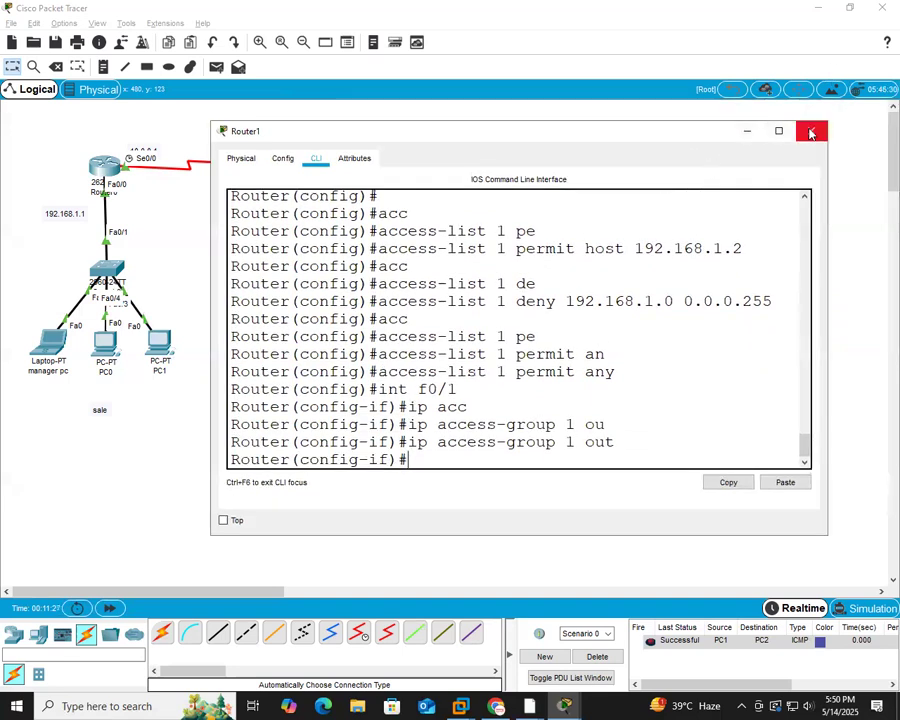
{"action": "left_click", "coordinate": [811, 133]}
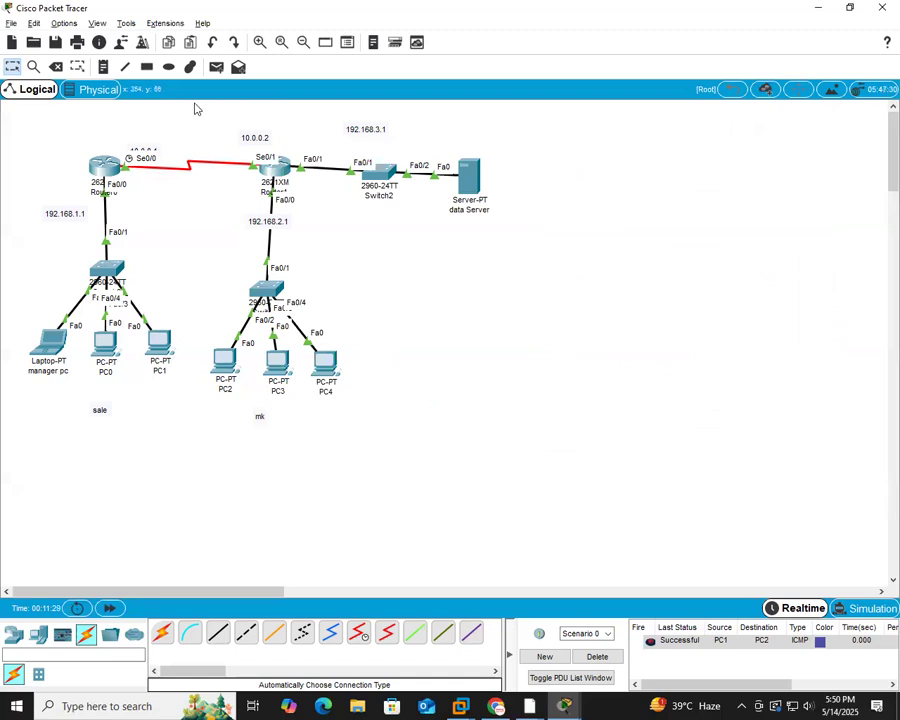
Step: Test connectivity with simple PDUs from the manager laptop to the data server and to PC2
{"action": "left_click", "coordinate": [216, 67]}
{"action": "left_click", "coordinate": [50, 345]}
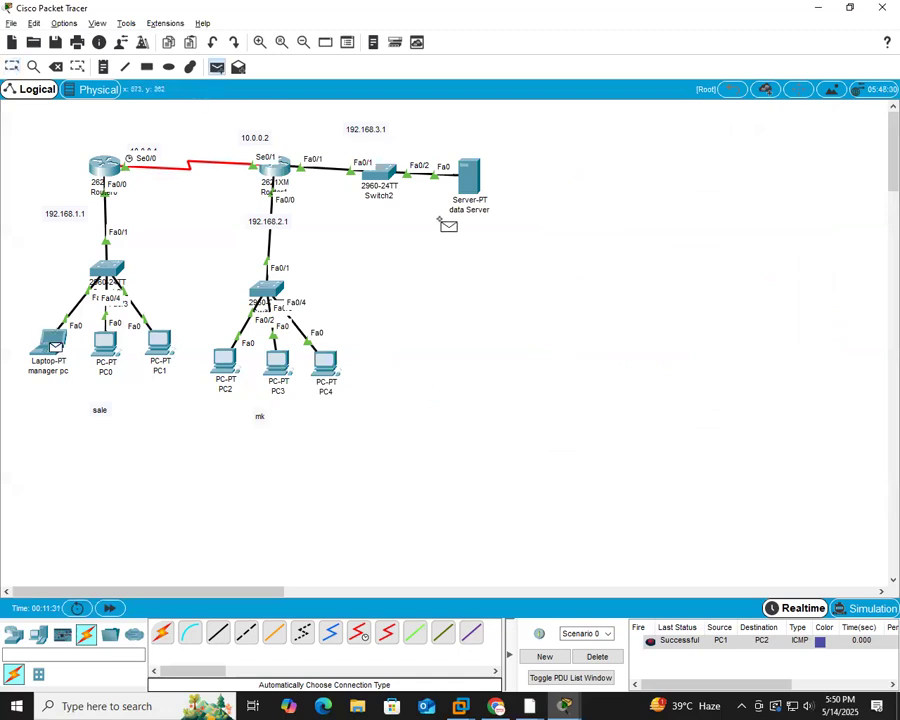
{"action": "left_click", "coordinate": [472, 186]}
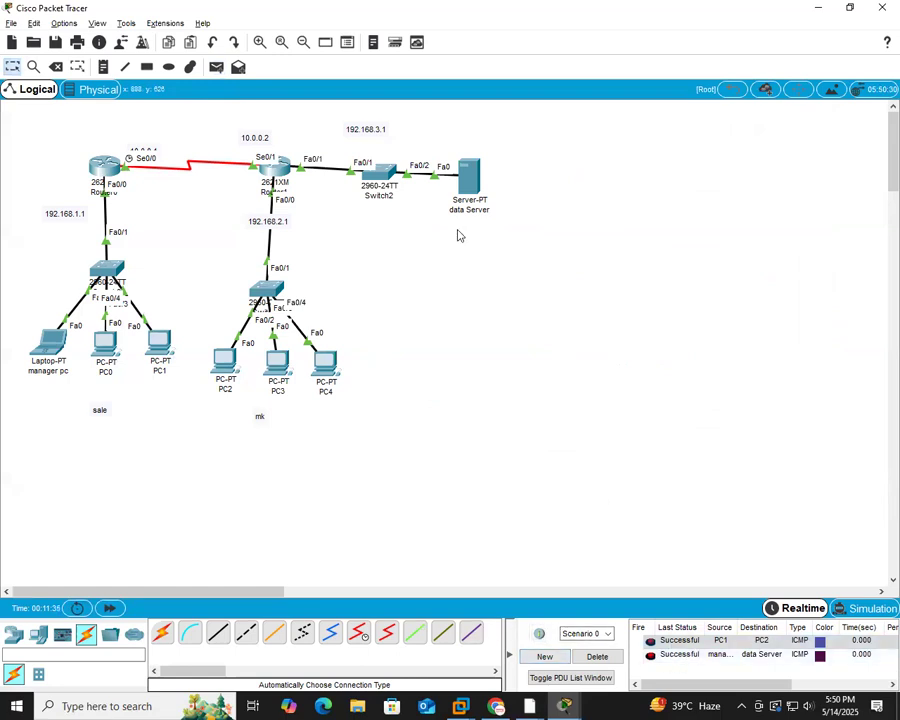
{"action": "left_click", "coordinate": [216, 67]}
{"action": "left_click", "coordinate": [50, 345]}
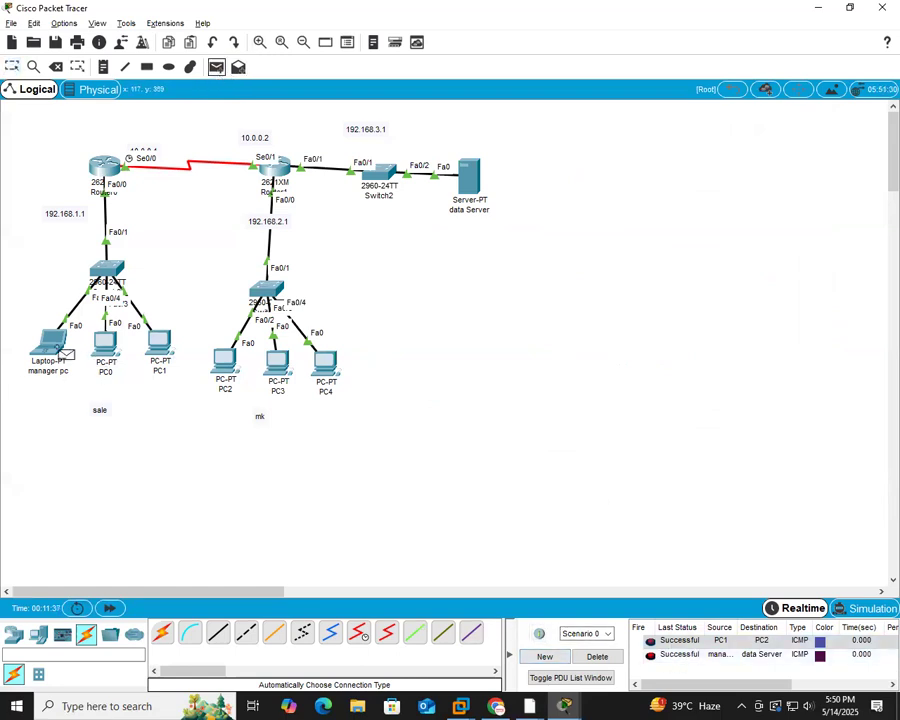
{"action": "left_click", "coordinate": [222, 360]}
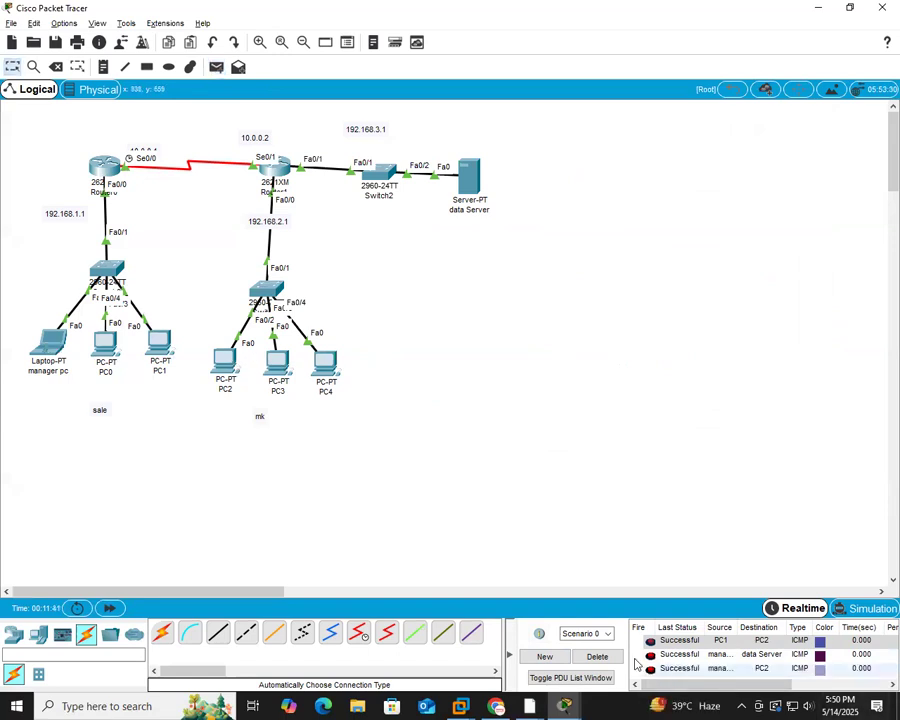
Step: Clear the PDU list and repeatedly test access from PC0 to the data server with simple PDUs
{"action": "left_click", "coordinate": [597, 656]}
{"action": "left_click", "coordinate": [216, 67]}
{"action": "left_click", "coordinate": [118, 362]}
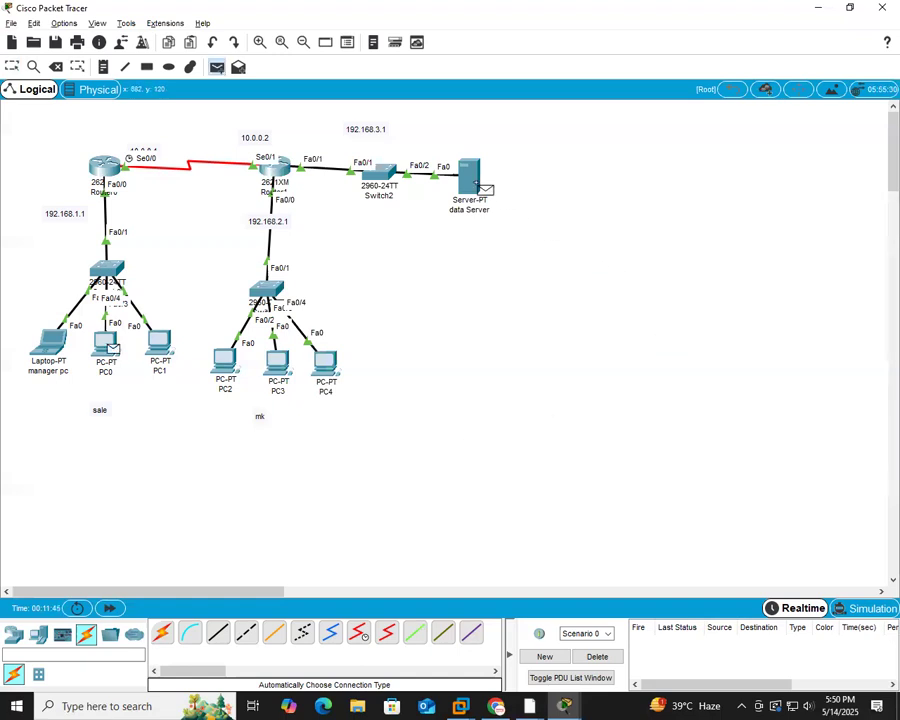
{"action": "mouse_move", "coordinate": [481, 187]}
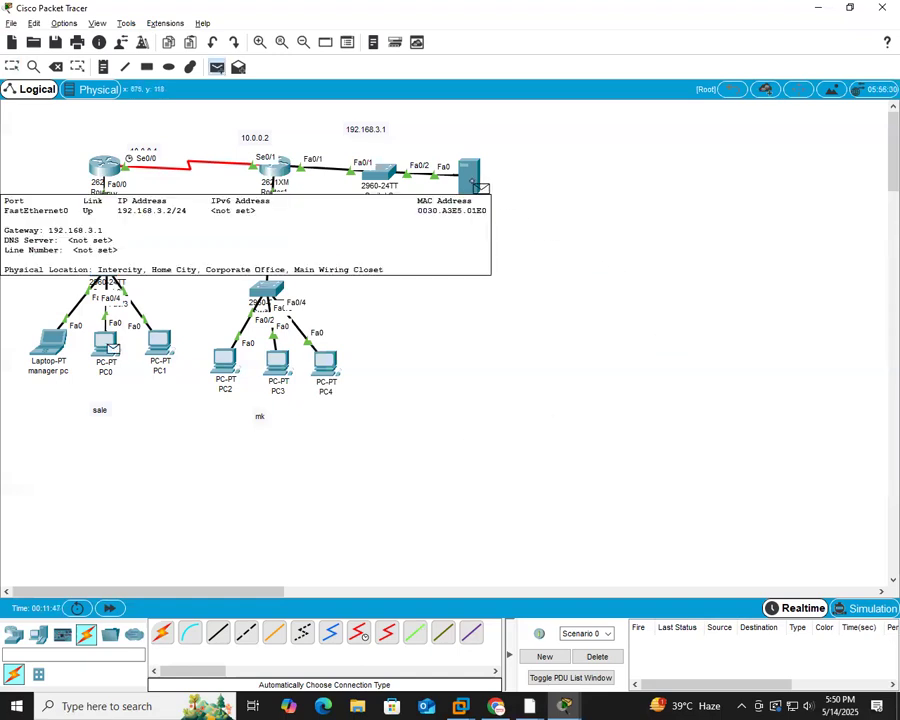
{"action": "left_click", "coordinate": [478, 185]}
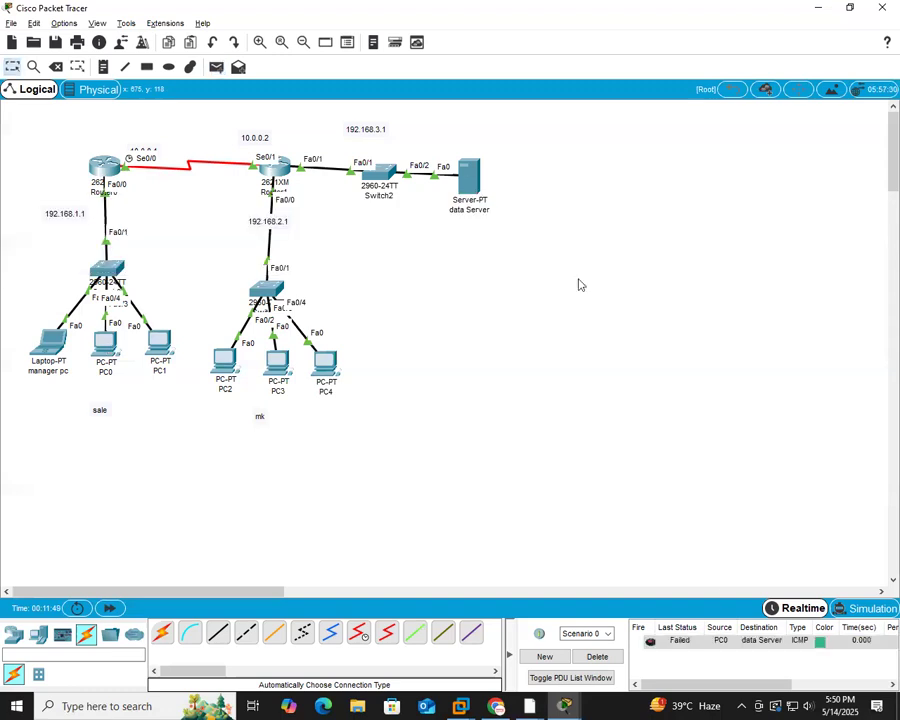
{"action": "left_click", "coordinate": [216, 67]}
{"action": "left_click", "coordinate": [110, 346]}
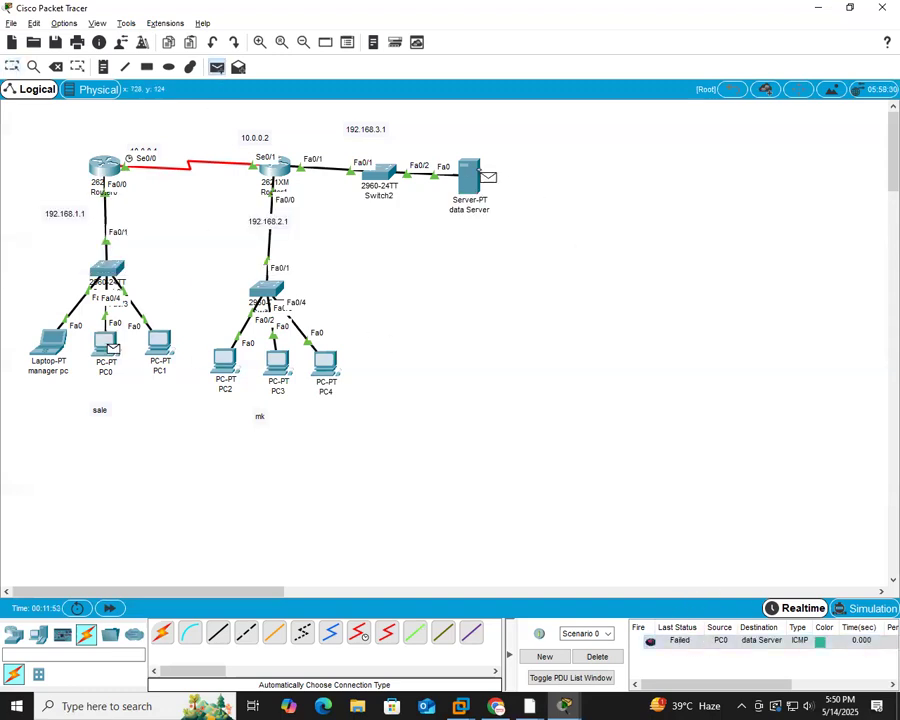
{"action": "left_click", "coordinate": [478, 180]}
{"action": "left_click", "coordinate": [216, 67]}
{"action": "left_click", "coordinate": [105, 350]}
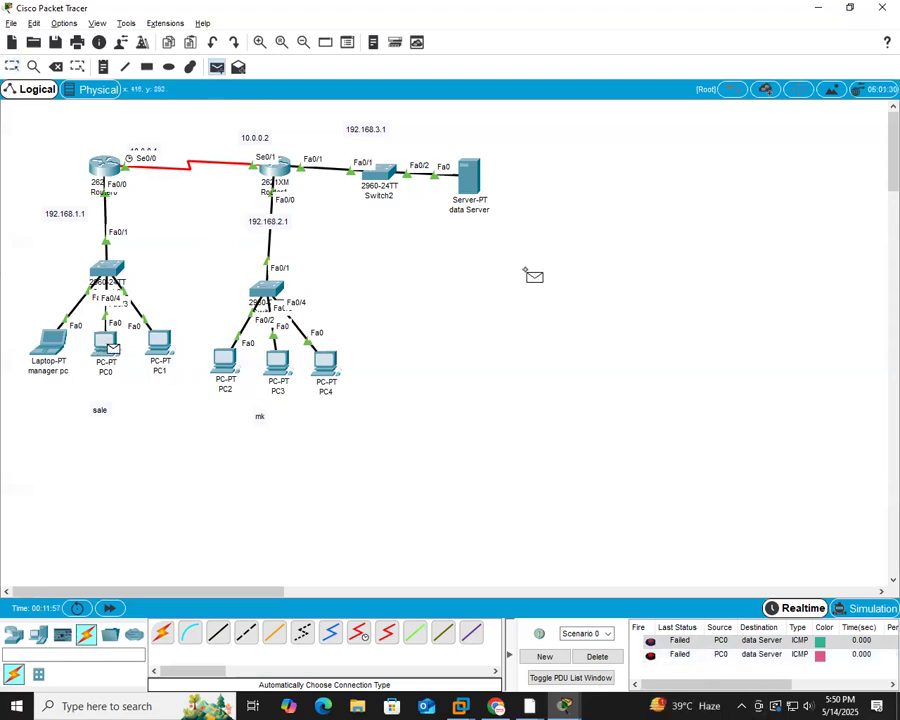
{"action": "left_click", "coordinate": [469, 178]}
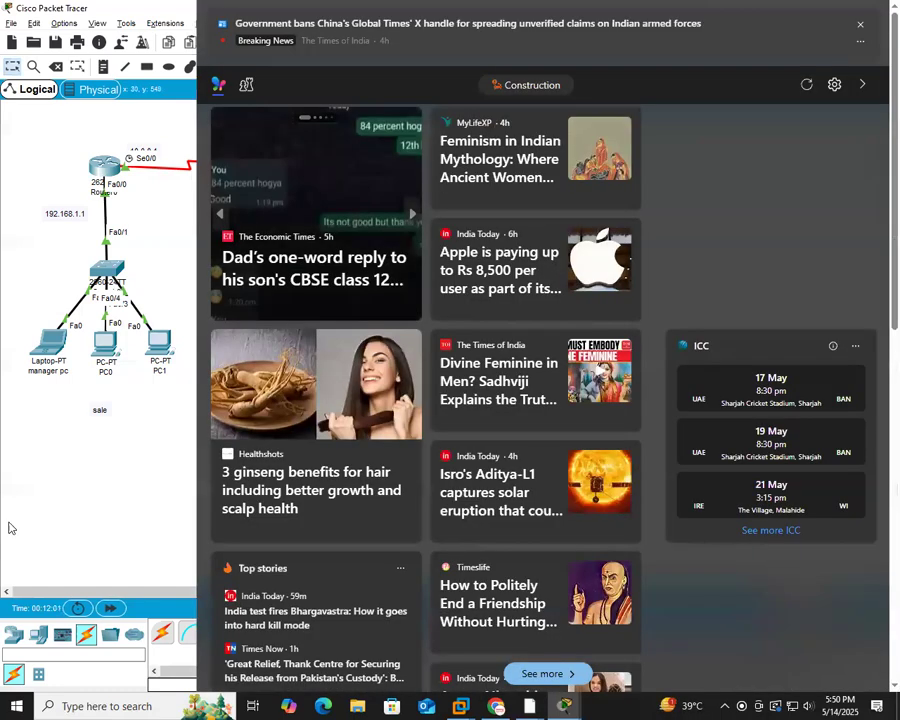
{"action": "left_click", "coordinate": [10, 524]}
Step: Clear the PDU list and send a simple PDU from PC0 to PC2
{"action": "left_click", "coordinate": [597, 657]}
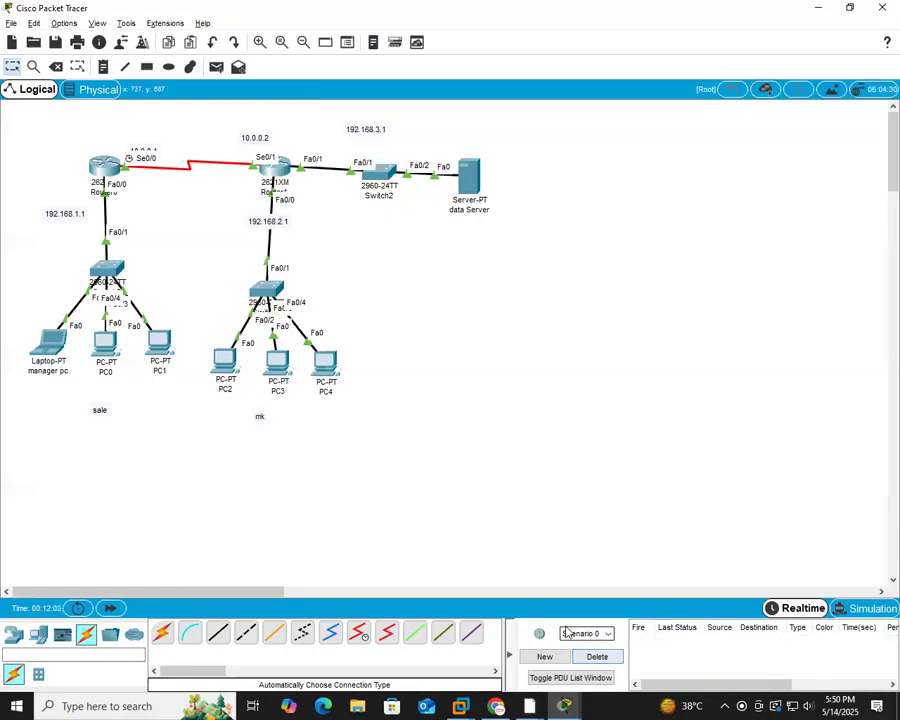
{"action": "left_click", "coordinate": [216, 66]}
{"action": "left_click", "coordinate": [106, 348]}
{"action": "left_click", "coordinate": [226, 362]}
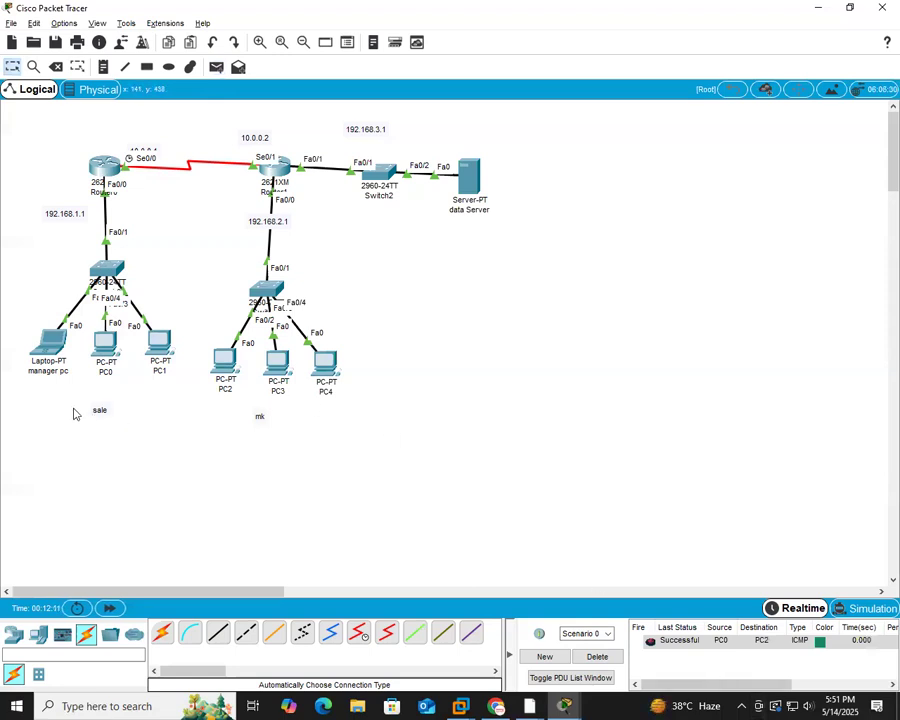
{"action": "left_click_drag", "start_coordinate": [50, 407], "coordinate": [25, 308]}
{"action": "left_click_drag", "start_coordinate": [509, 143], "coordinate": [440, 235]}
{"action": "left_click_drag", "start_coordinate": [167, 402], "coordinate": [97, 332]}
{"action": "left_click_drag", "start_coordinate": [516, 151], "coordinate": [437, 233]}
{"action": "left_click_drag", "start_coordinate": [424, 402], "coordinate": [203, 343]}
{"action": "mouse_move", "coordinate": [500, 149]}
{"action": "left_mouse_down"}
{"action": "mouse_move", "coordinate": [435, 208]}
{"action": "mouse_move", "coordinate": [422, 246]}
{"action": "left_mouse_up"}
{"action": "mouse_move", "coordinate": [398, 449]}
{"action": "left_mouse_down"}
{"action": "mouse_move", "coordinate": [78, 398]}
{"action": "mouse_move", "coordinate": [26, 330]}
{"action": "mouse_move", "coordinate": [29, 319]}
{"action": "left_mouse_up"}
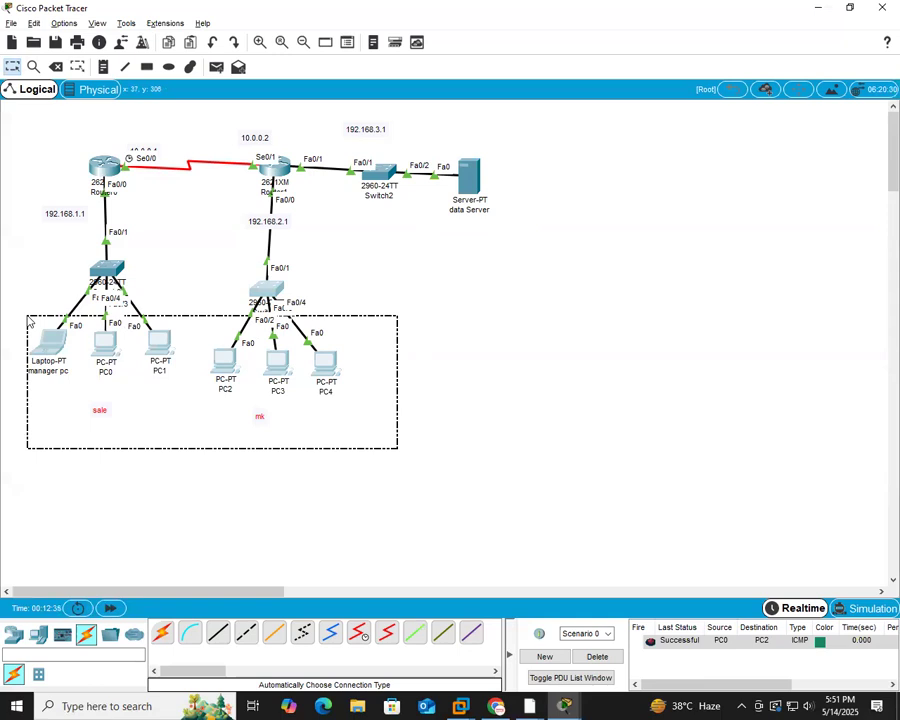
{"action": "left_click_drag", "start_coordinate": [30, 322], "coordinate": [28, 321]}
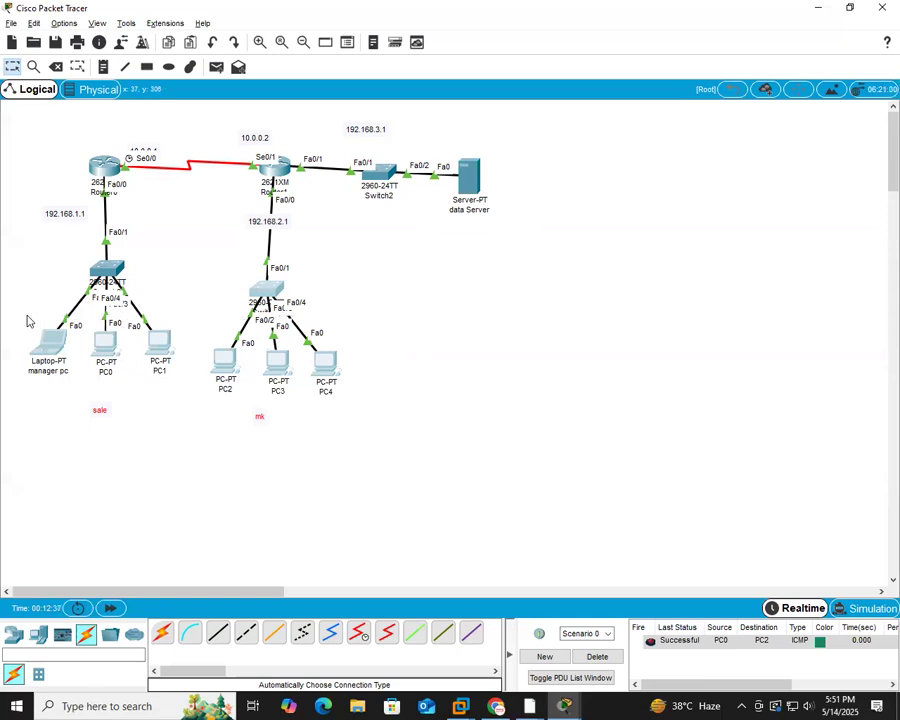